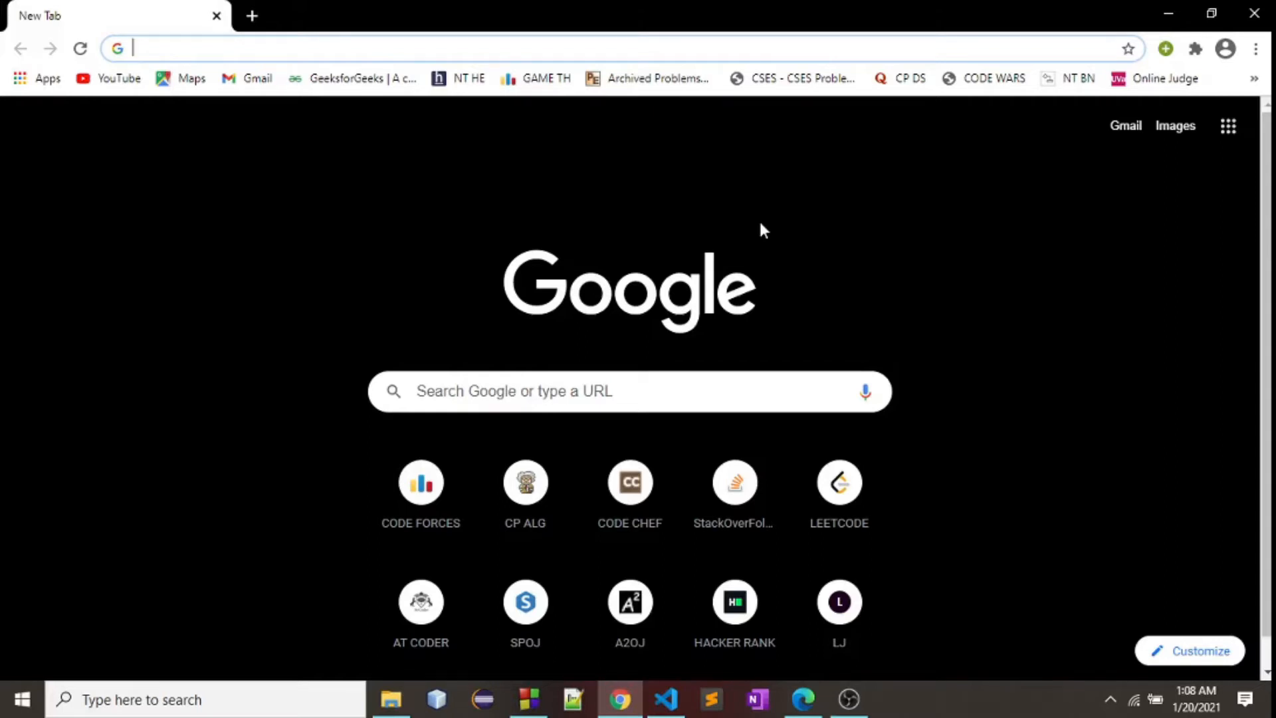
Step: Search the web for mingw and download mingw-get-setup.exe from the MinGW - Minimalist GNU for Windows page on SourceForge
text(mingw)
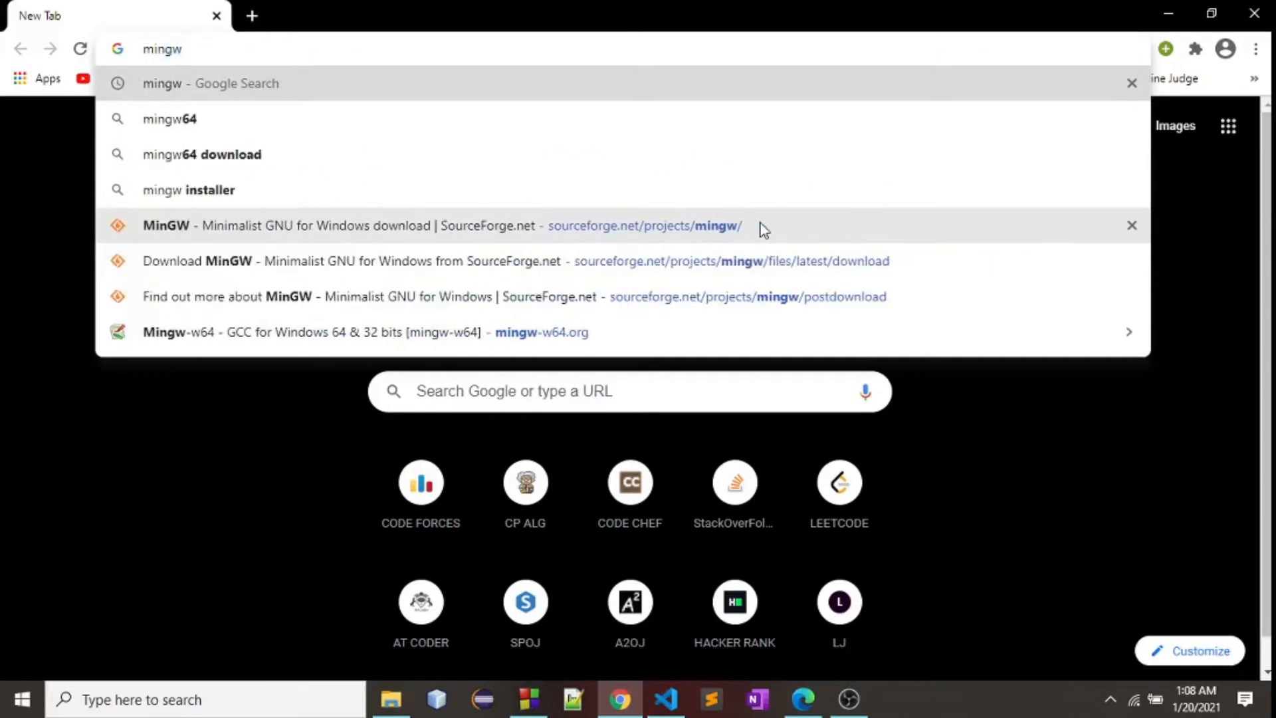
key(Return)
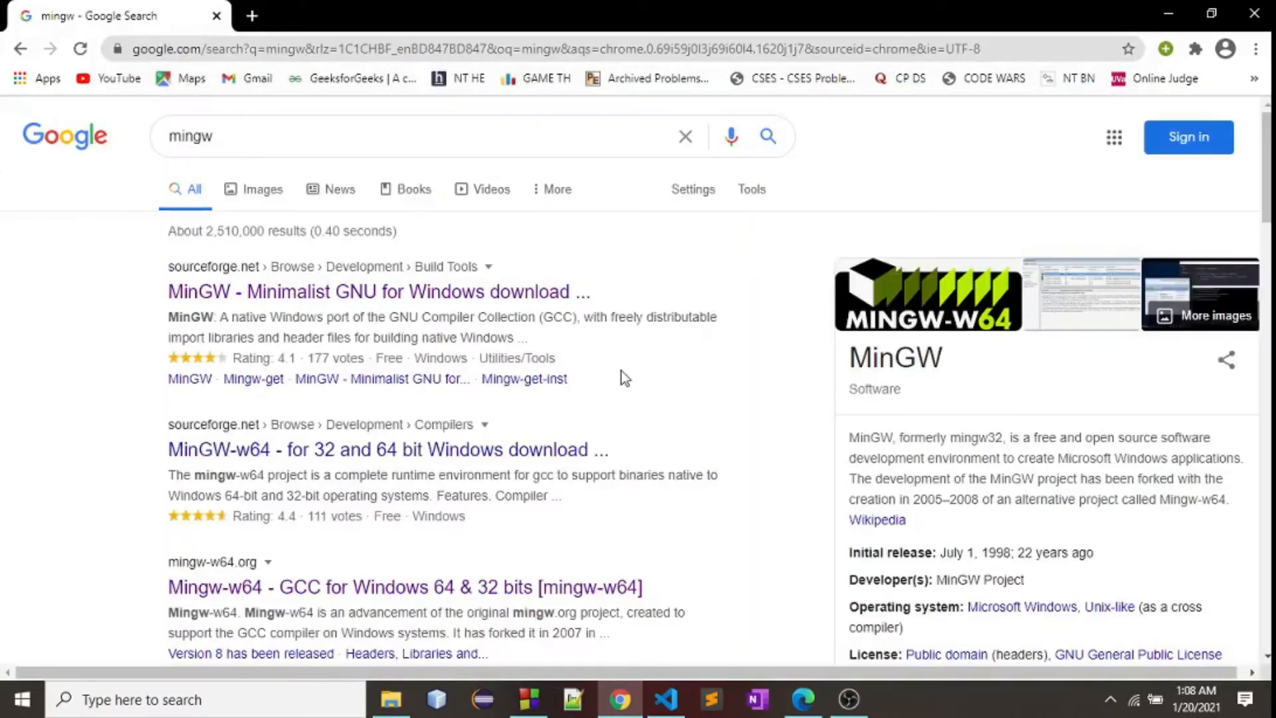
click(523, 307)
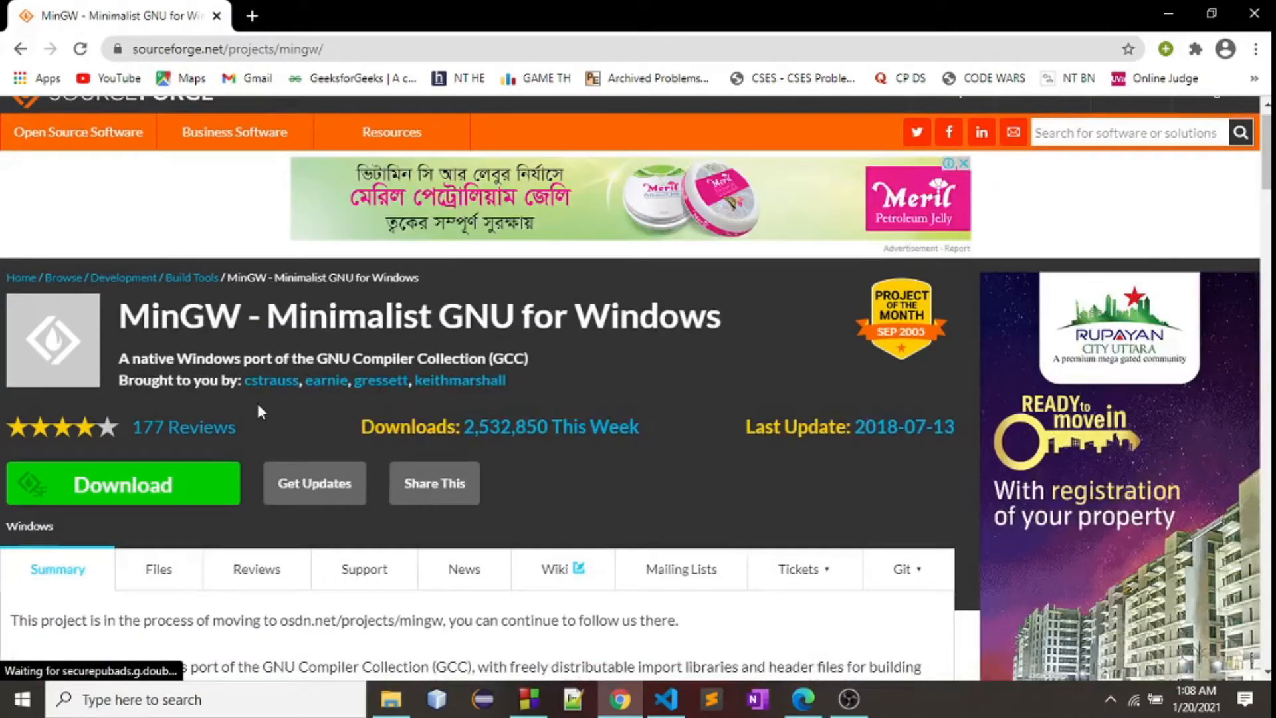
click(185, 481)
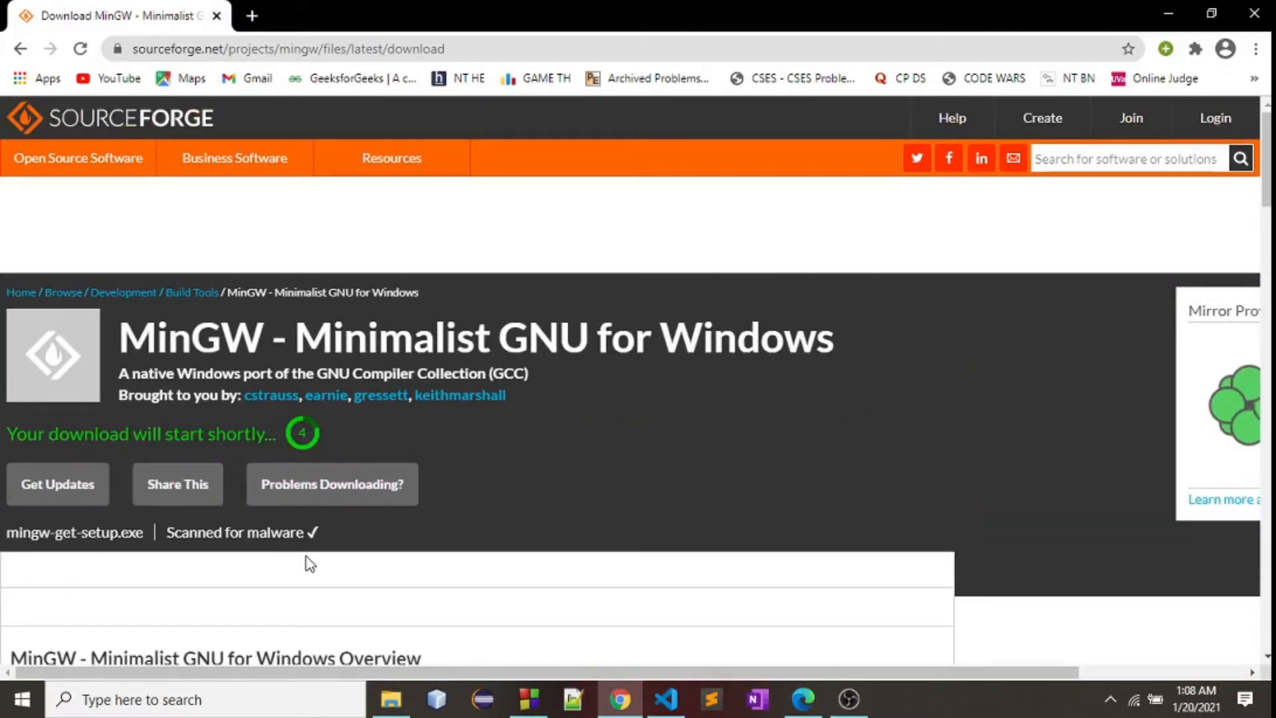
scroll(311, 564, down, 1)
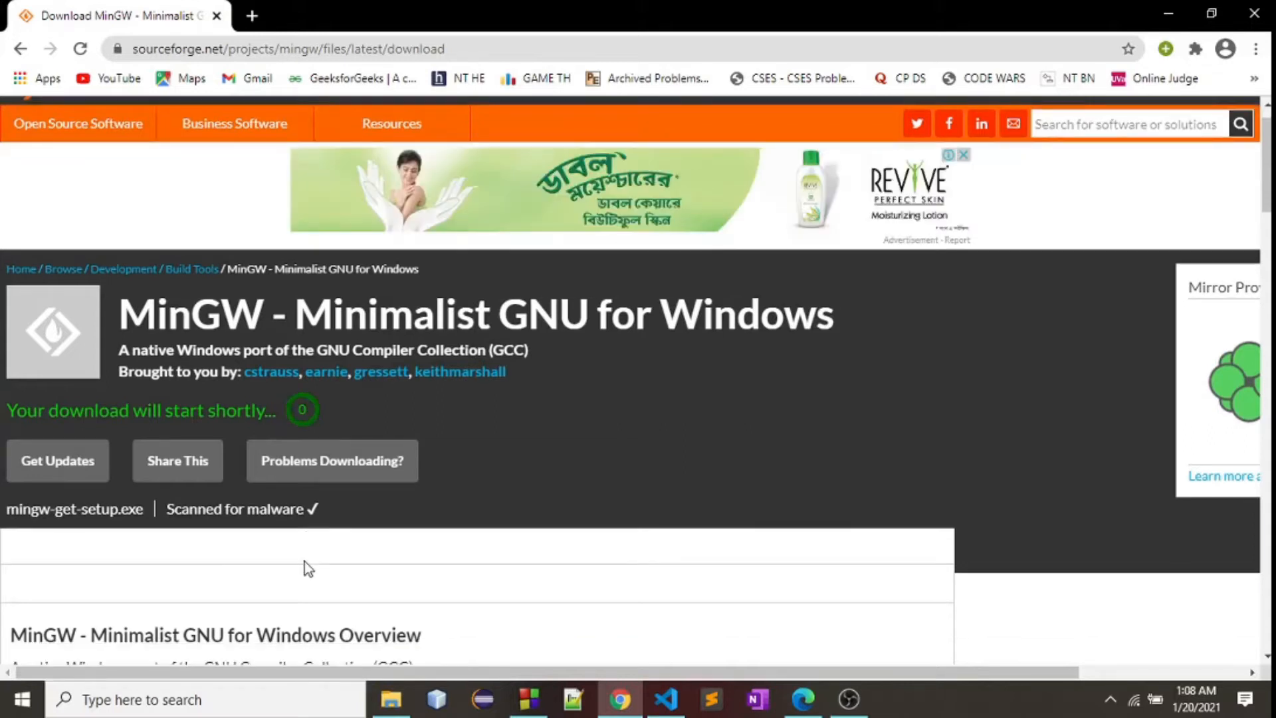
scroll(306, 566, down, 1)
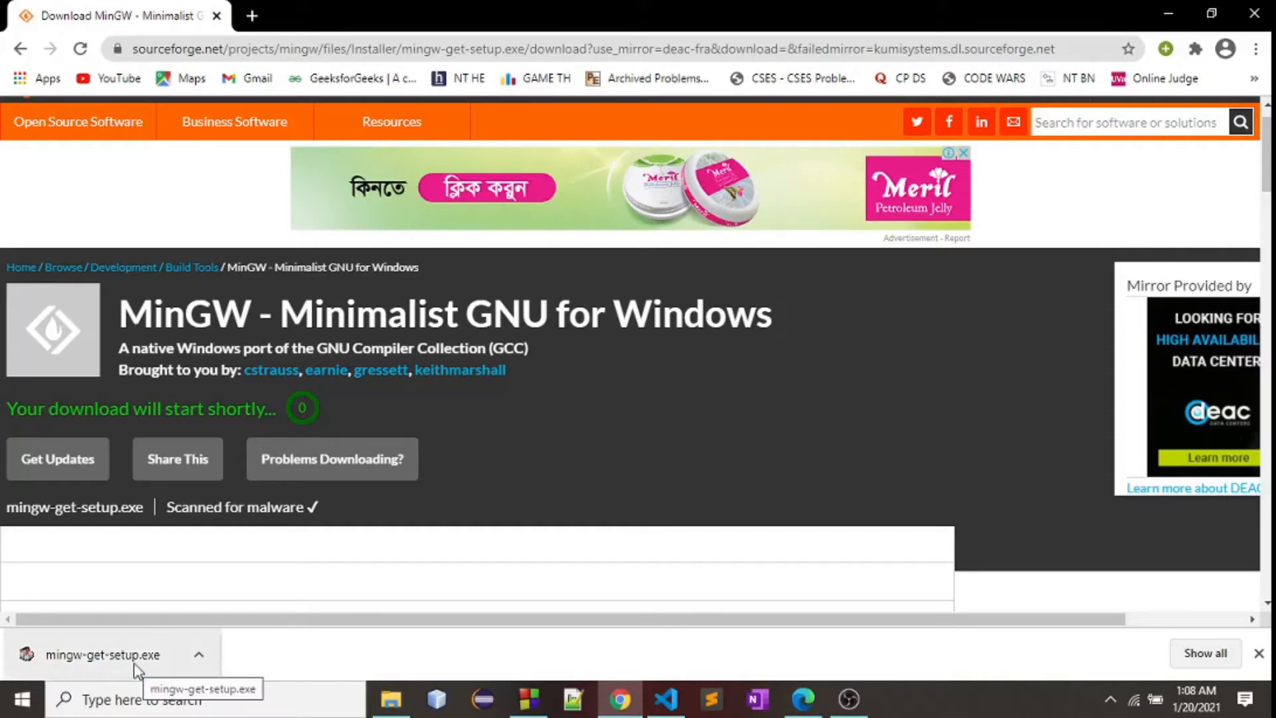
Step: Run the downloaded mingw-get-setup.exe, install the MinGW Installation Manager and continue to its package list
click(103, 654)
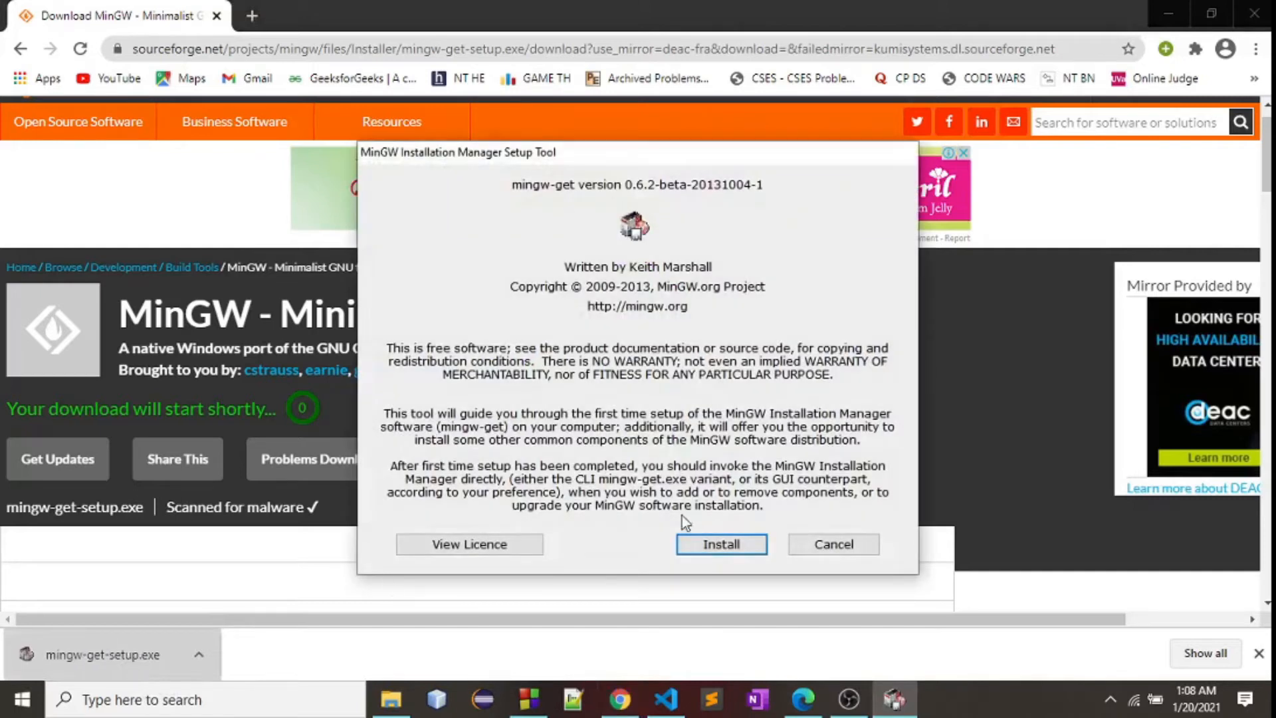
click(1168, 10)
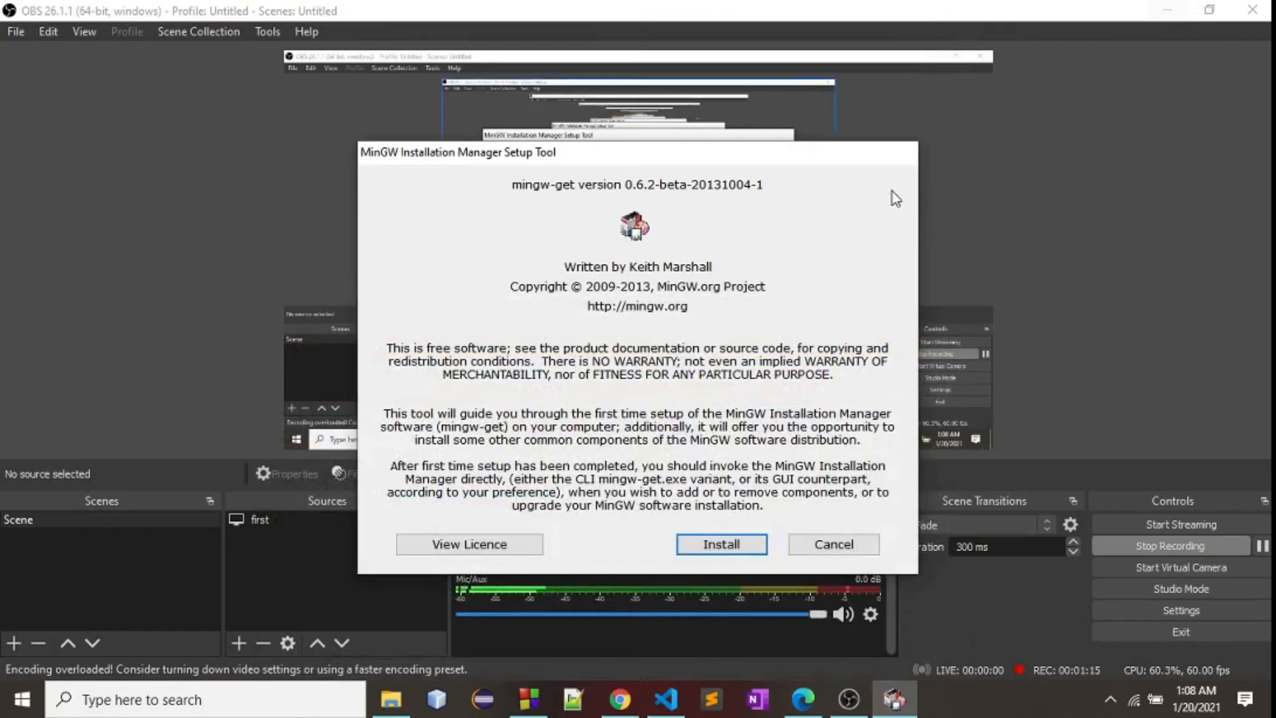
click(1167, 11)
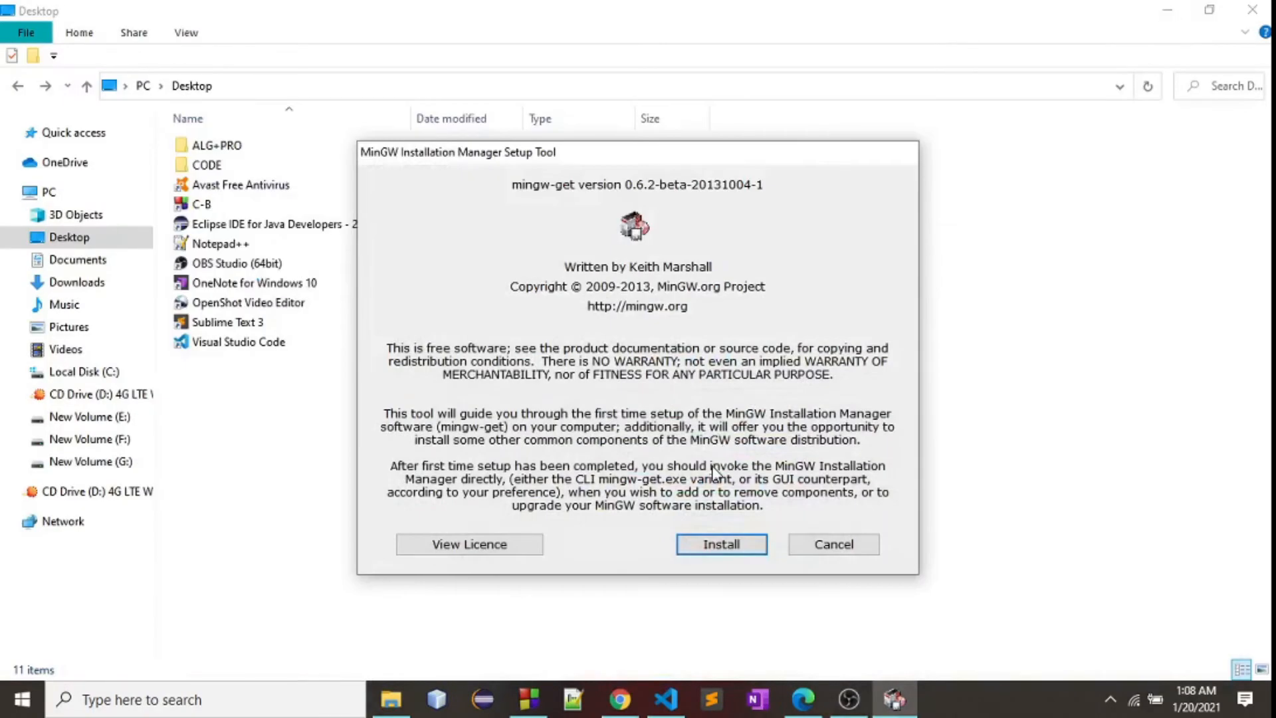
click(704, 545)
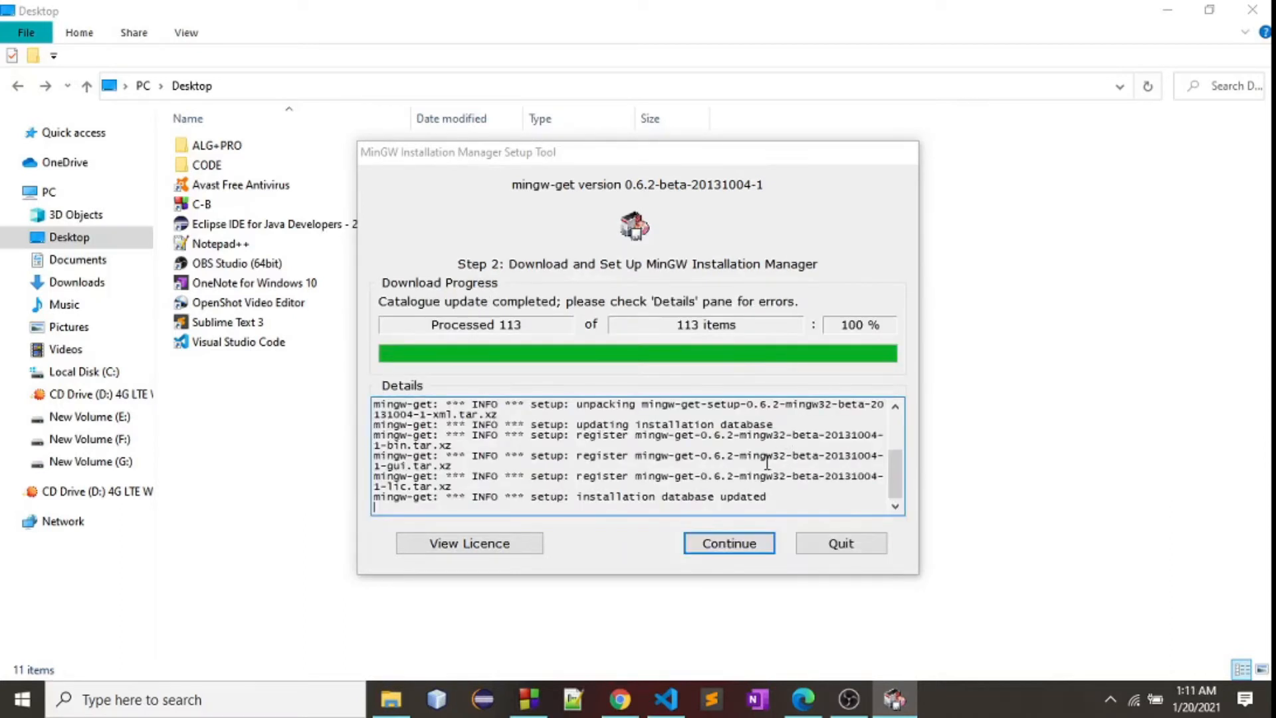
click(726, 543)
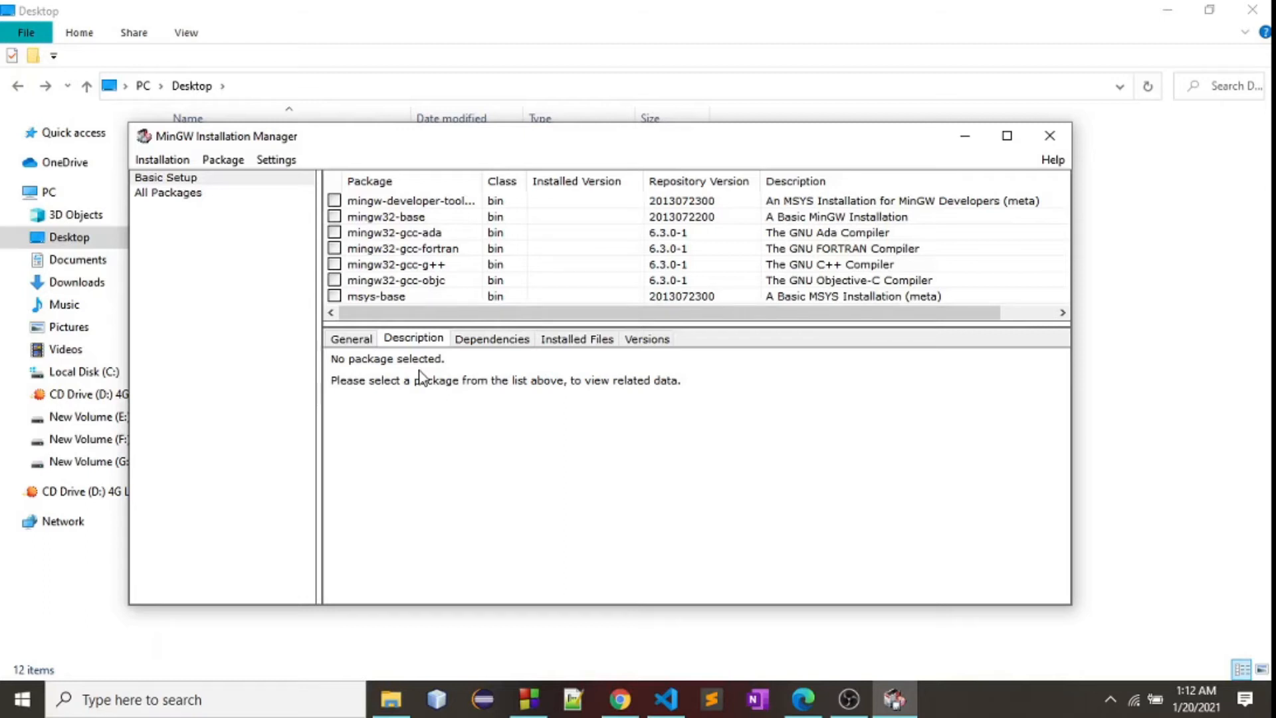
Step: Mark the MinGW developer tools package, mingw32-base and mingw32-gcc-ada for installation in the Basic Setup list
click(337, 202)
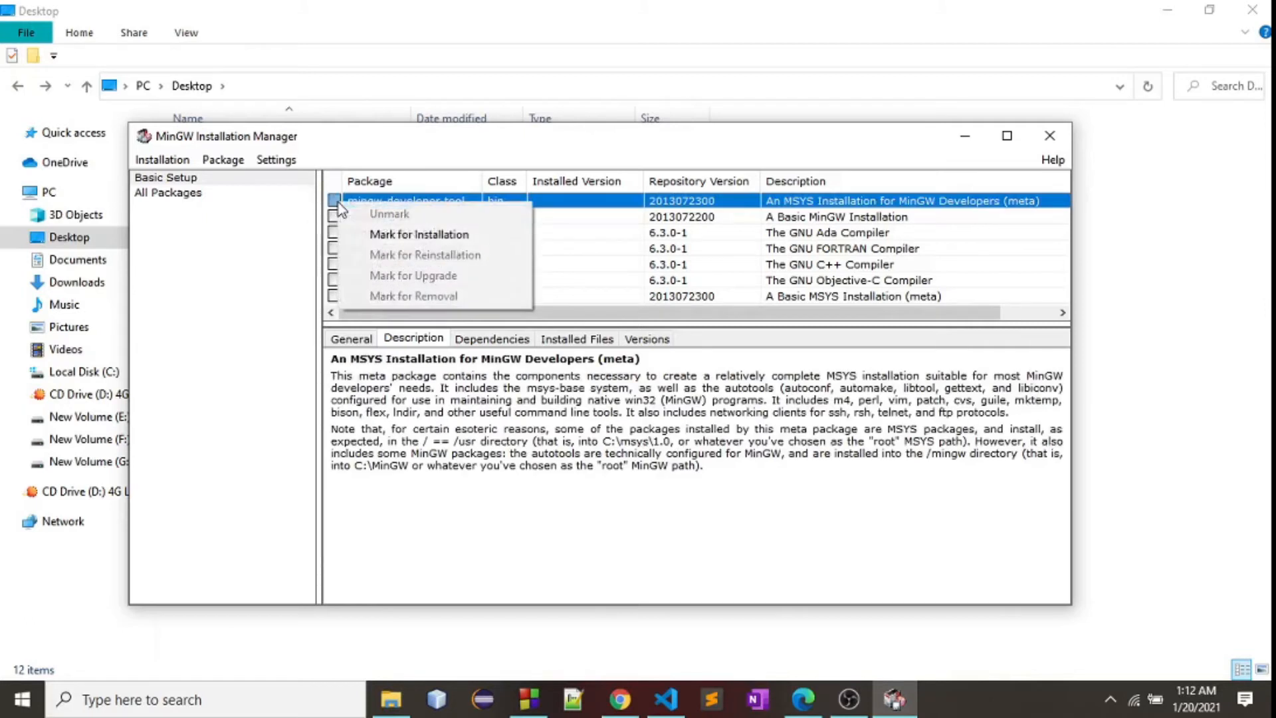
click(389, 234)
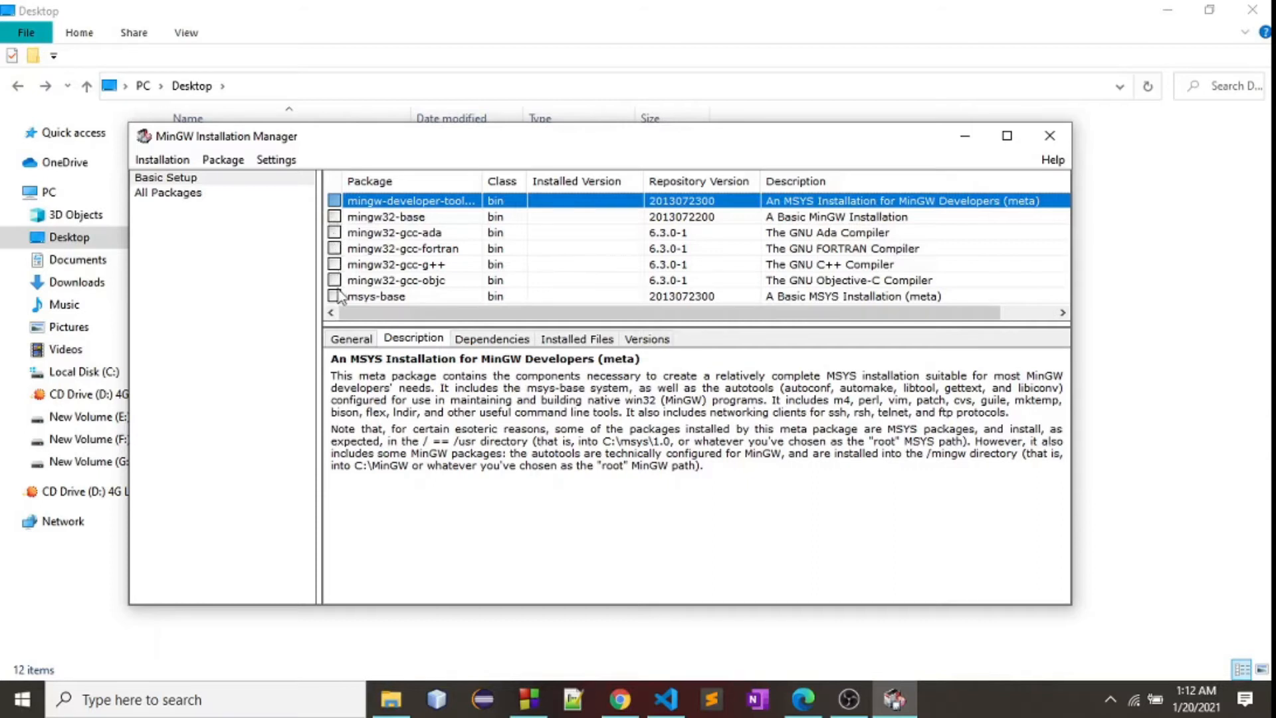
click(334, 217)
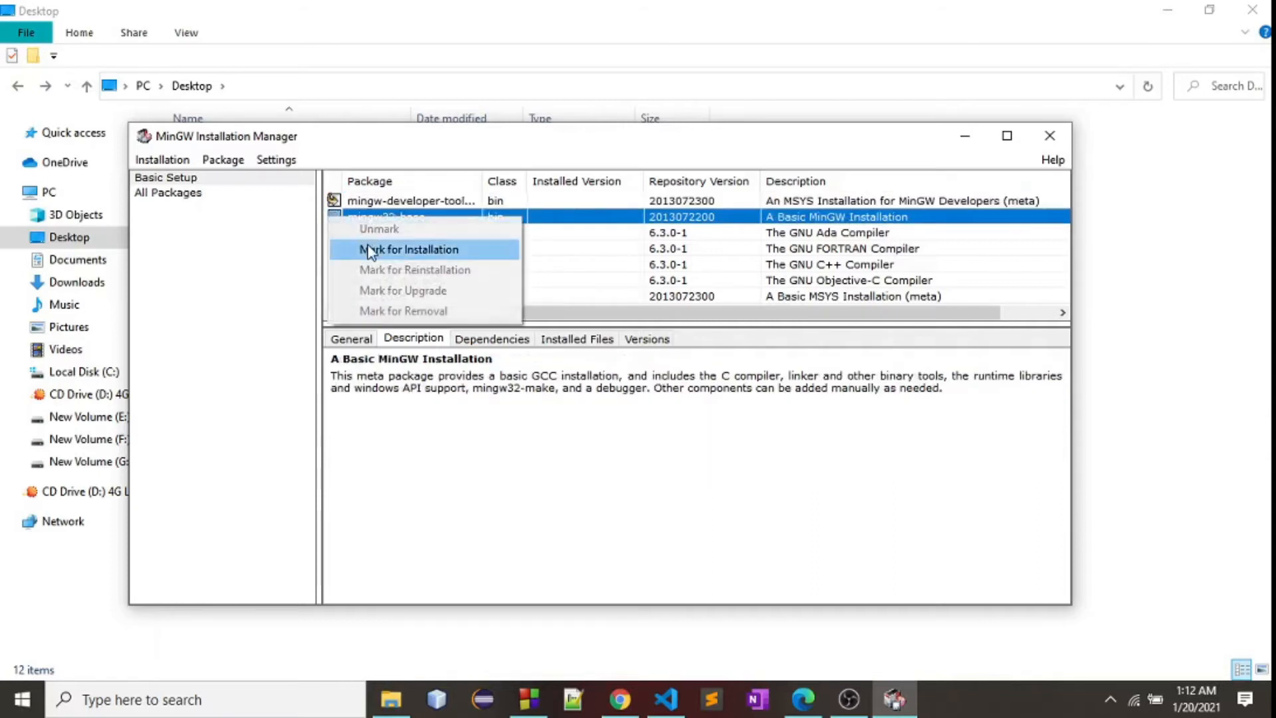
click(369, 250)
click(334, 232)
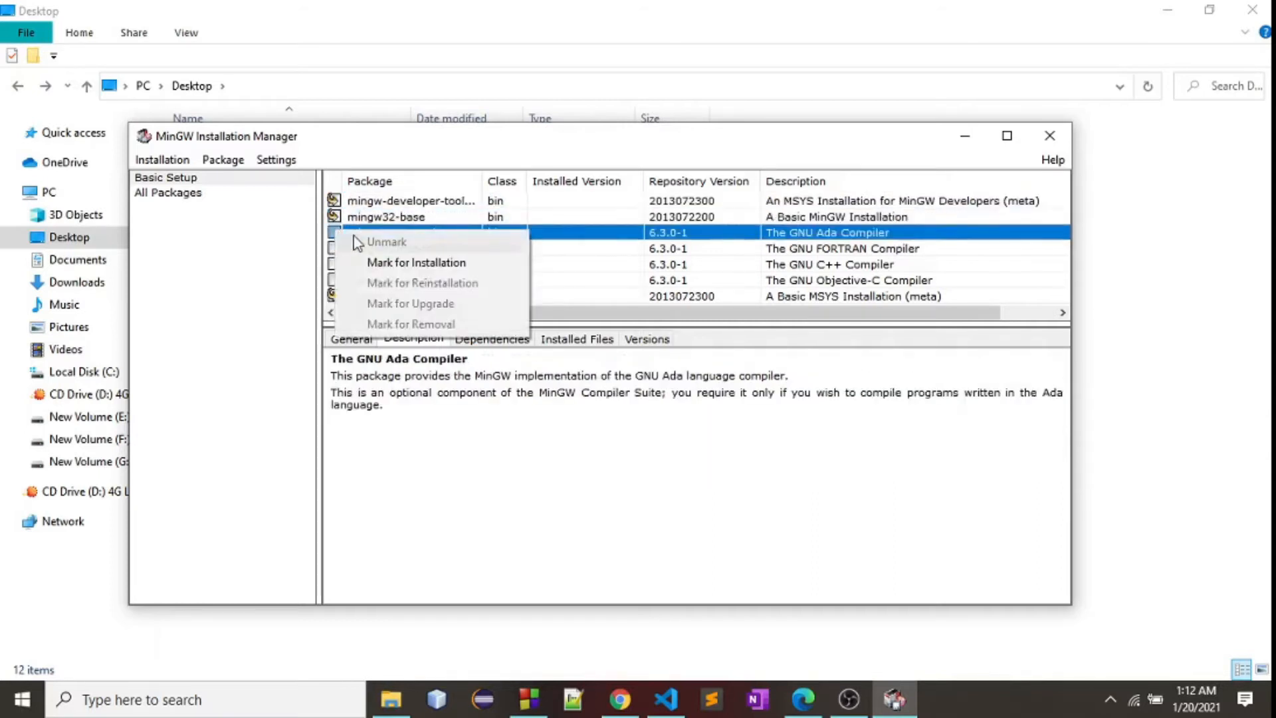
click(376, 262)
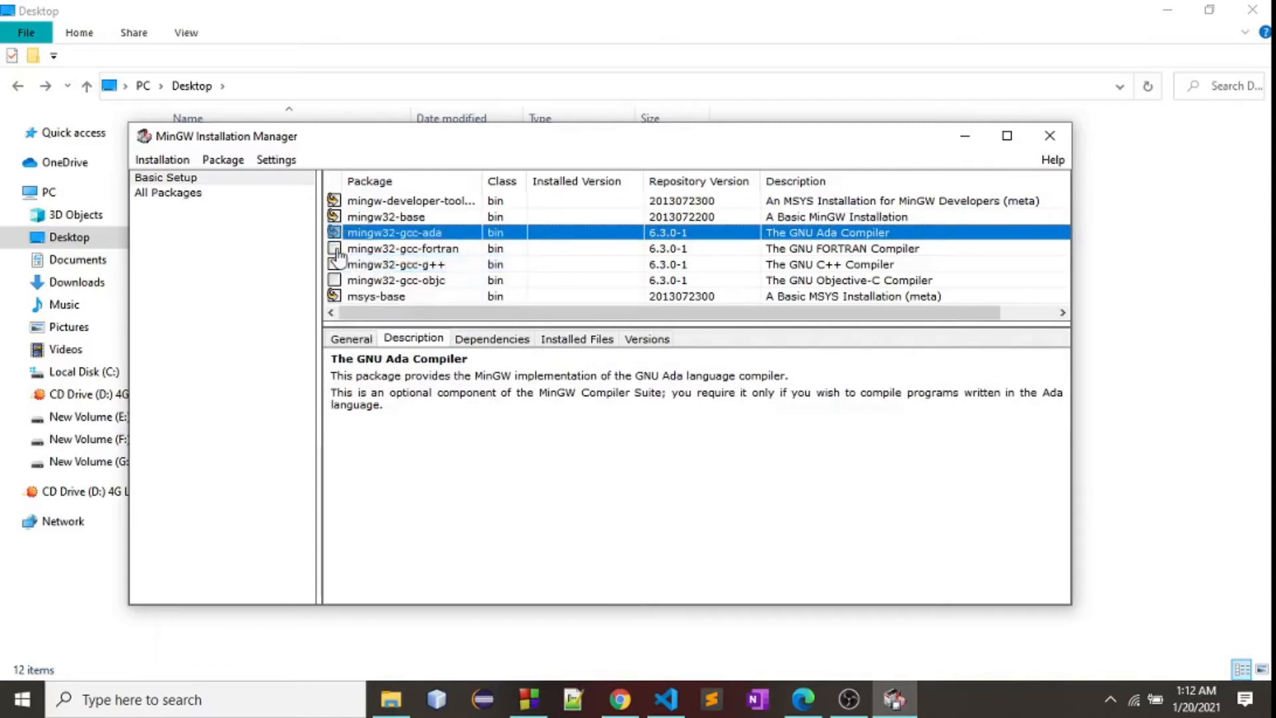
Step: Mark the mingw32-gcc-fortran, mingw32-gcc-g++ and mingw32-gcc-objc packages for installation
click(336, 251)
click(354, 280)
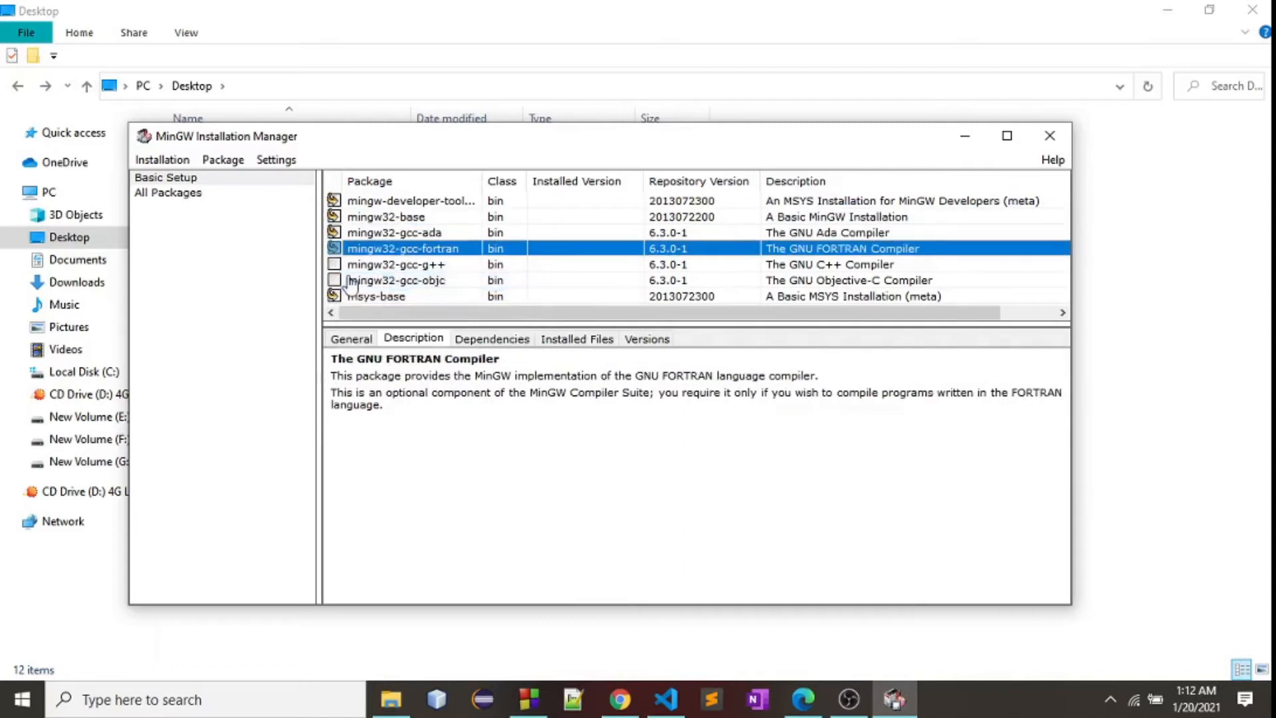
click(334, 265)
click(370, 299)
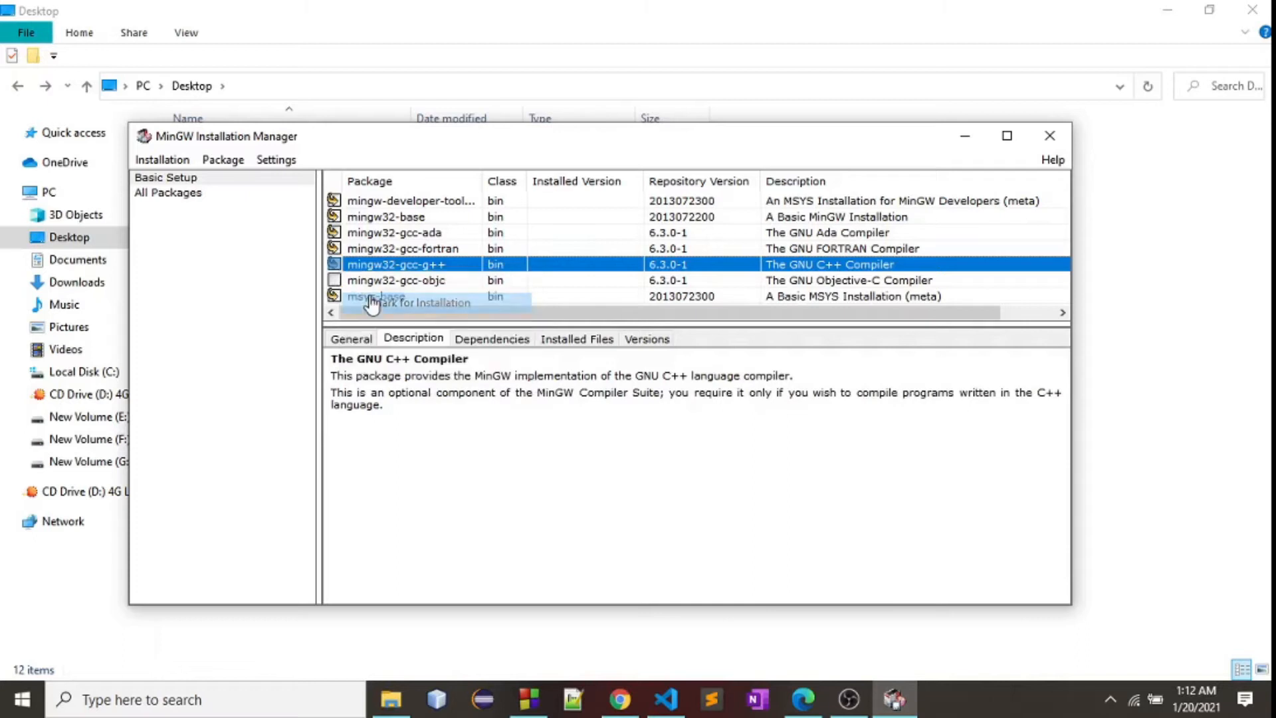
click(334, 280)
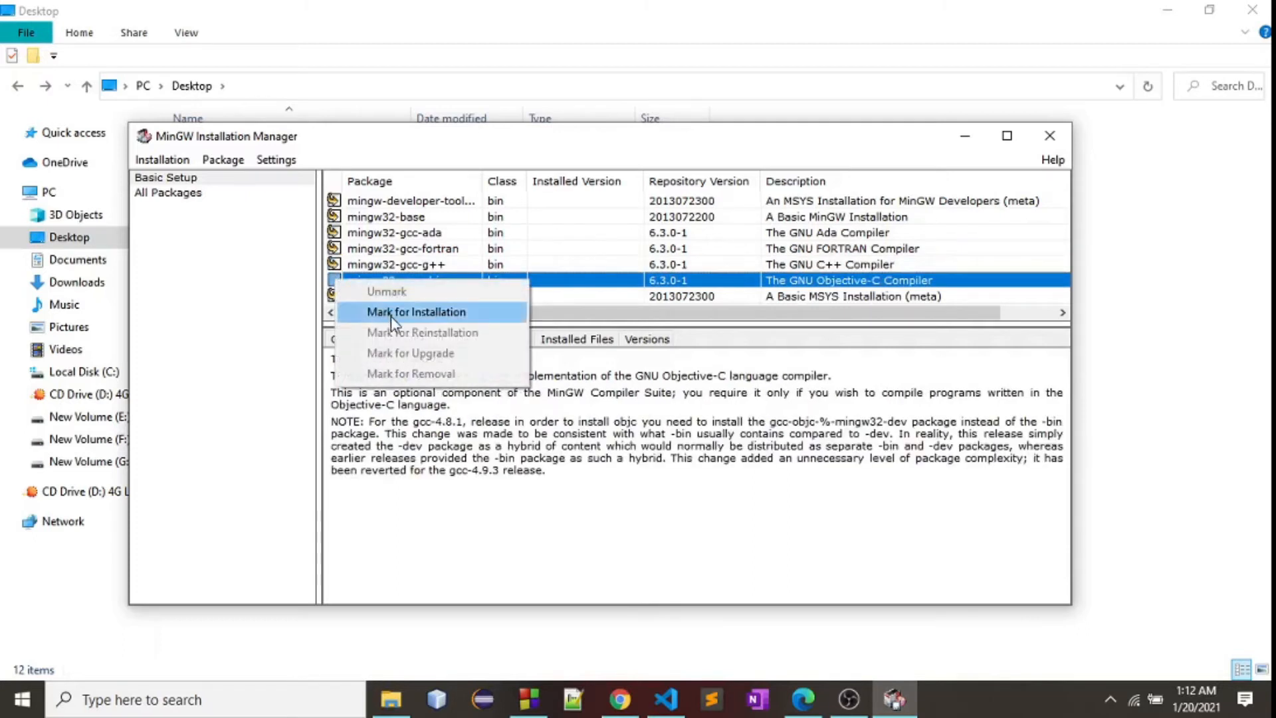
click(390, 315)
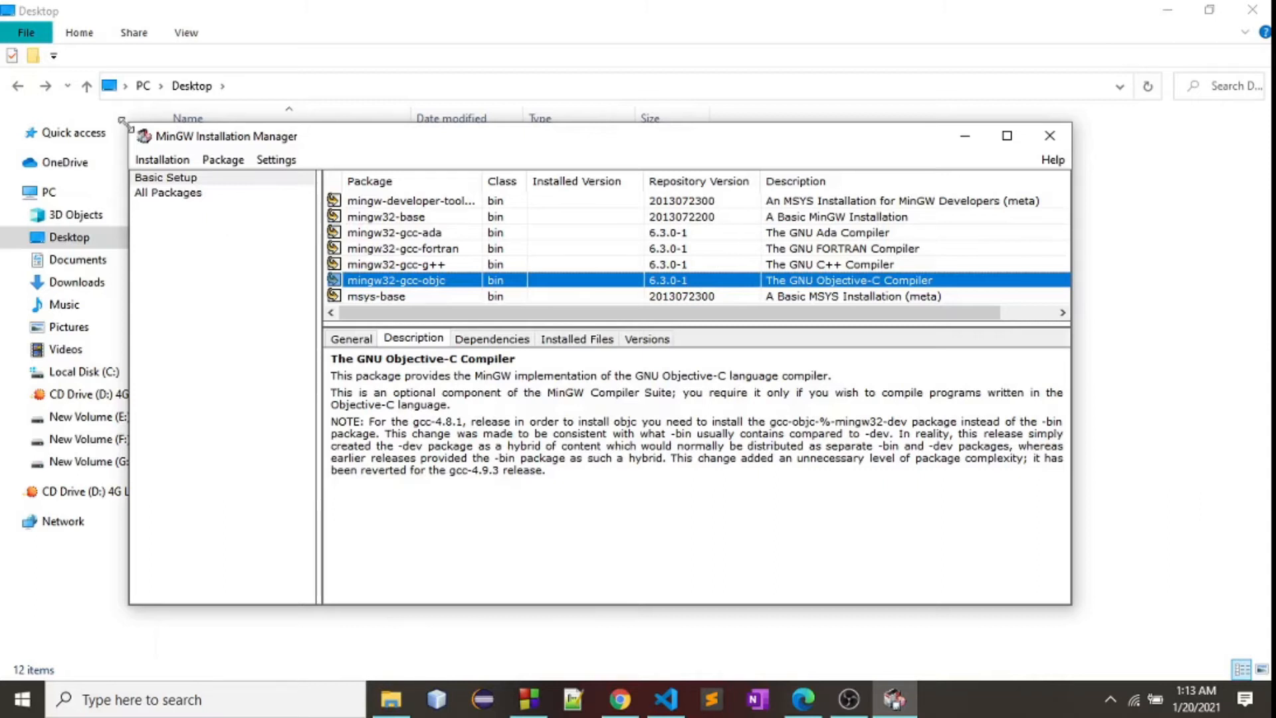
Step: Apply the pending package changes to install the marked packages, and close the MinGW Installation Manager
click(164, 161)
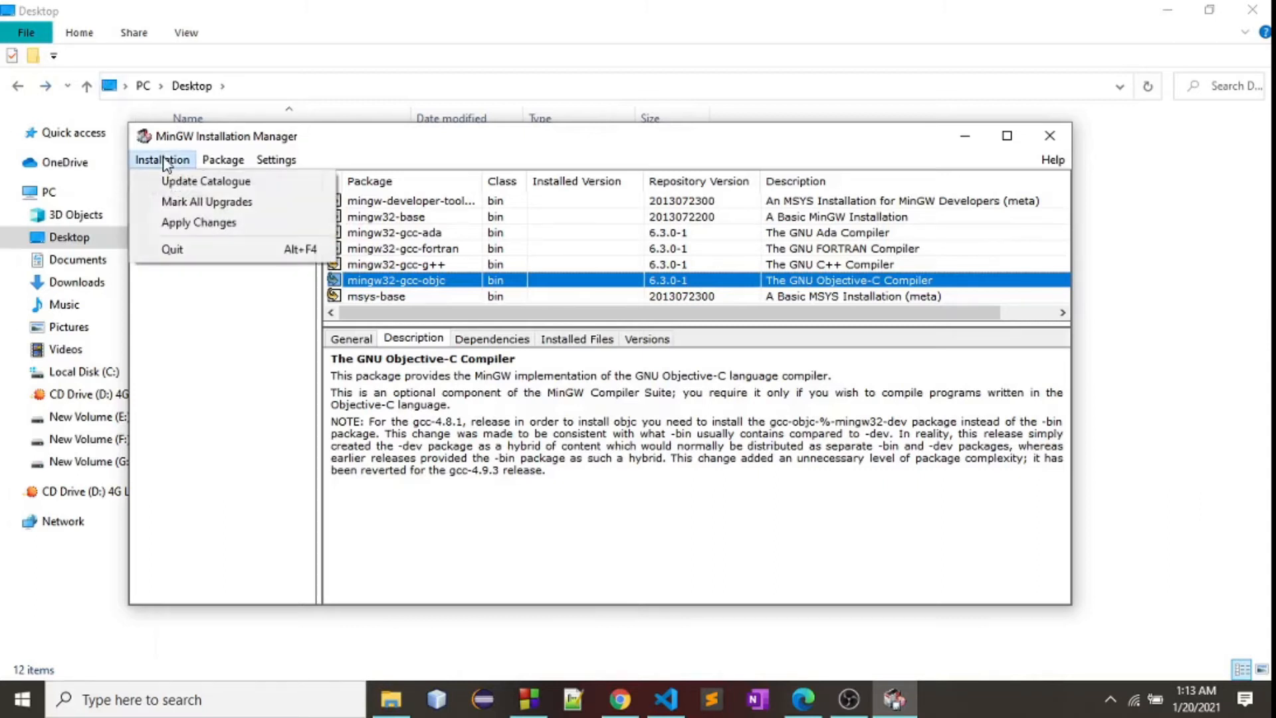
click(181, 224)
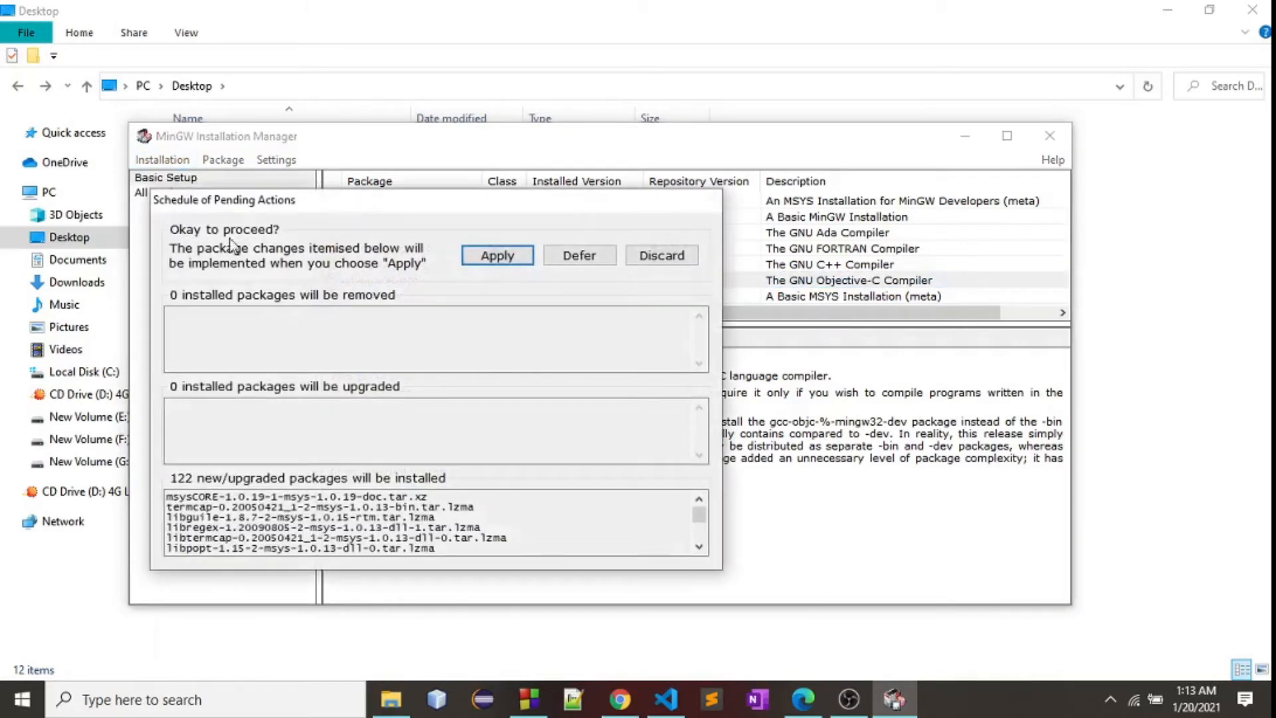
click(499, 257)
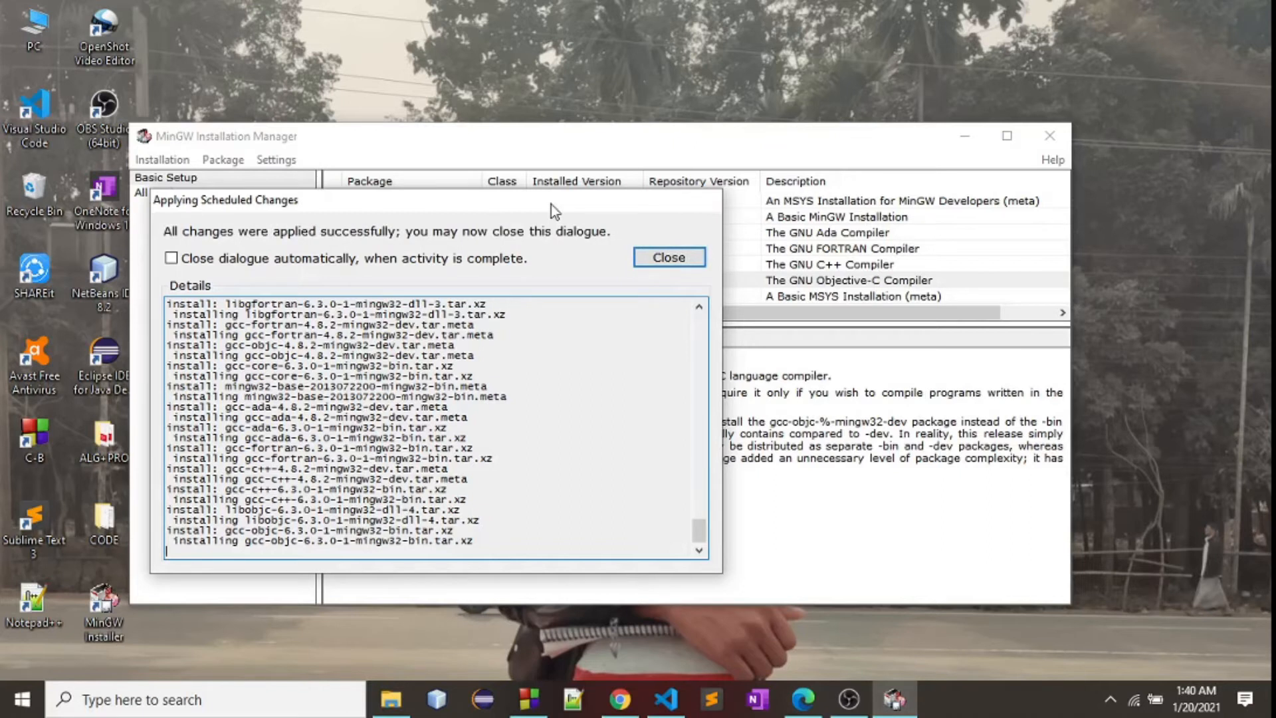
click(658, 266)
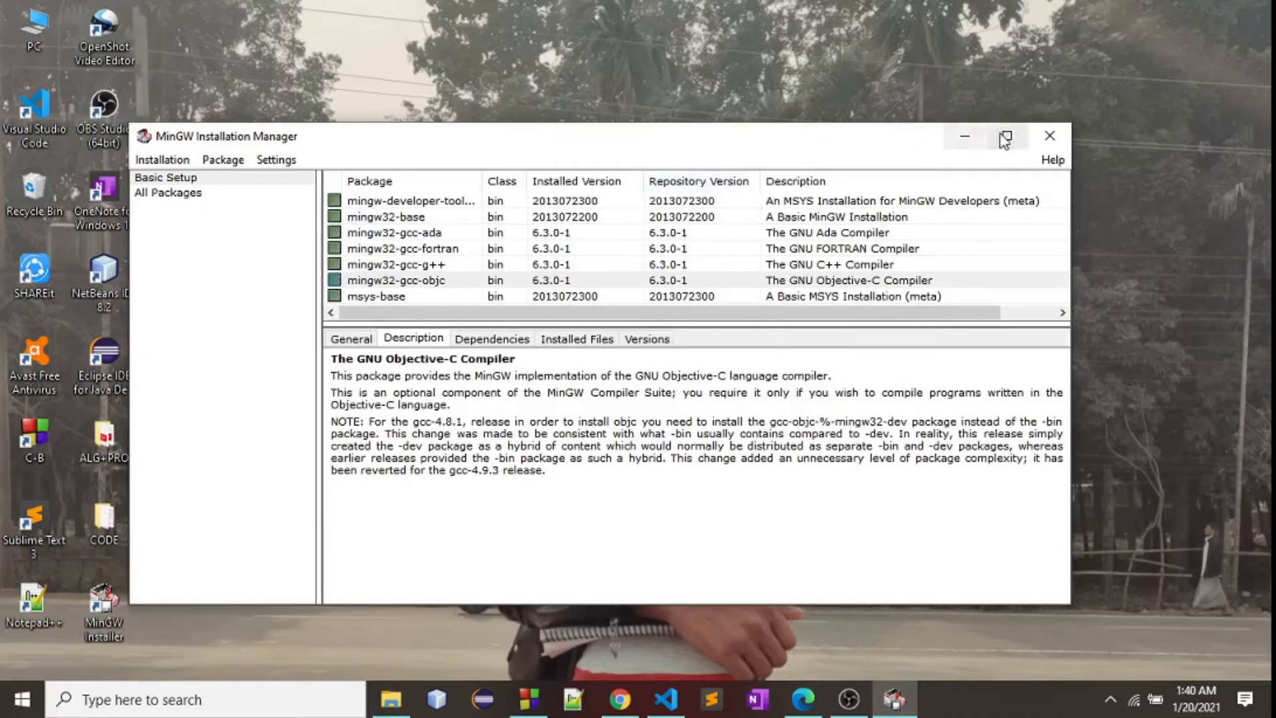
click(1046, 135)
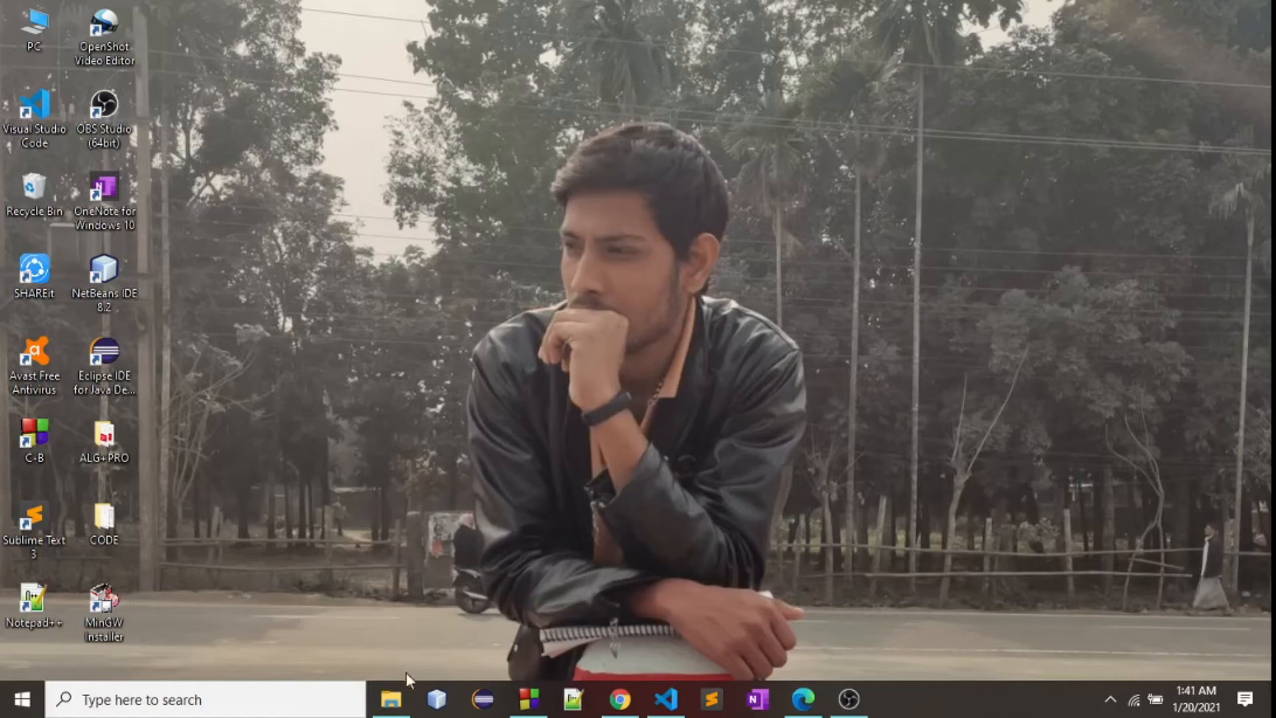
Step: Switch to File Explorer and open the bin folder inside MinGW on Local Disk (C:)
click(387, 707)
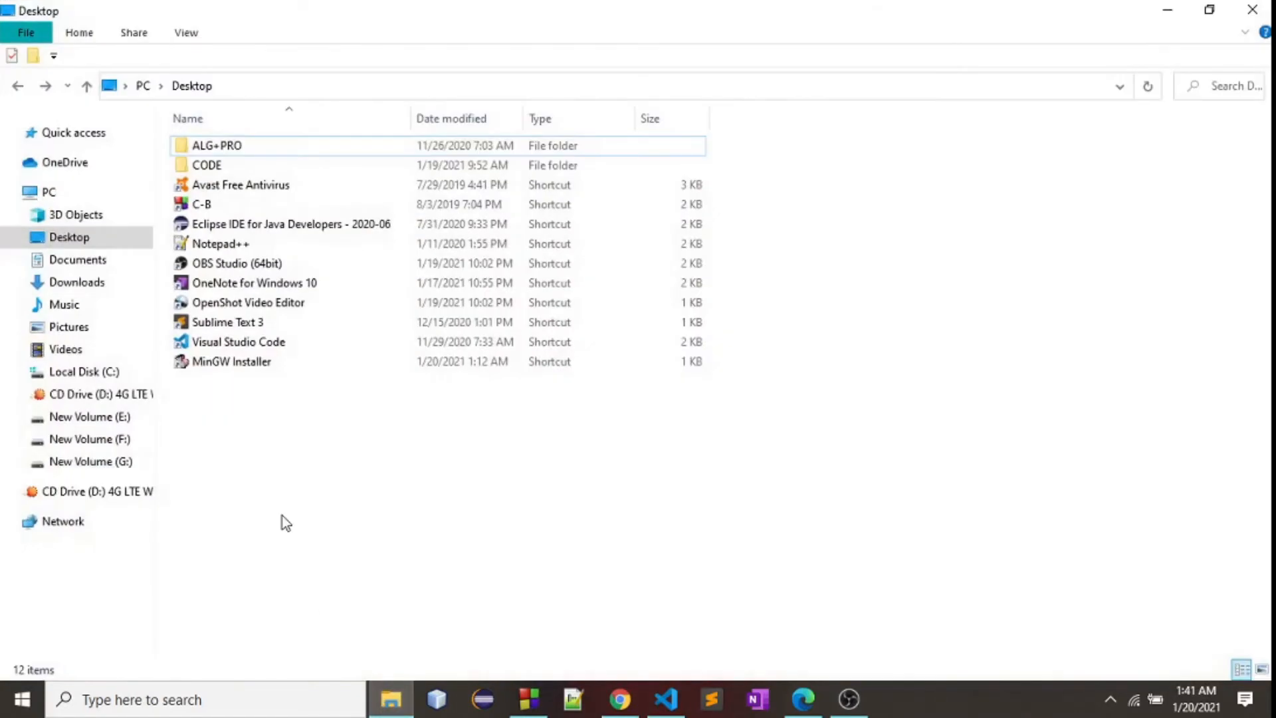
click(109, 376)
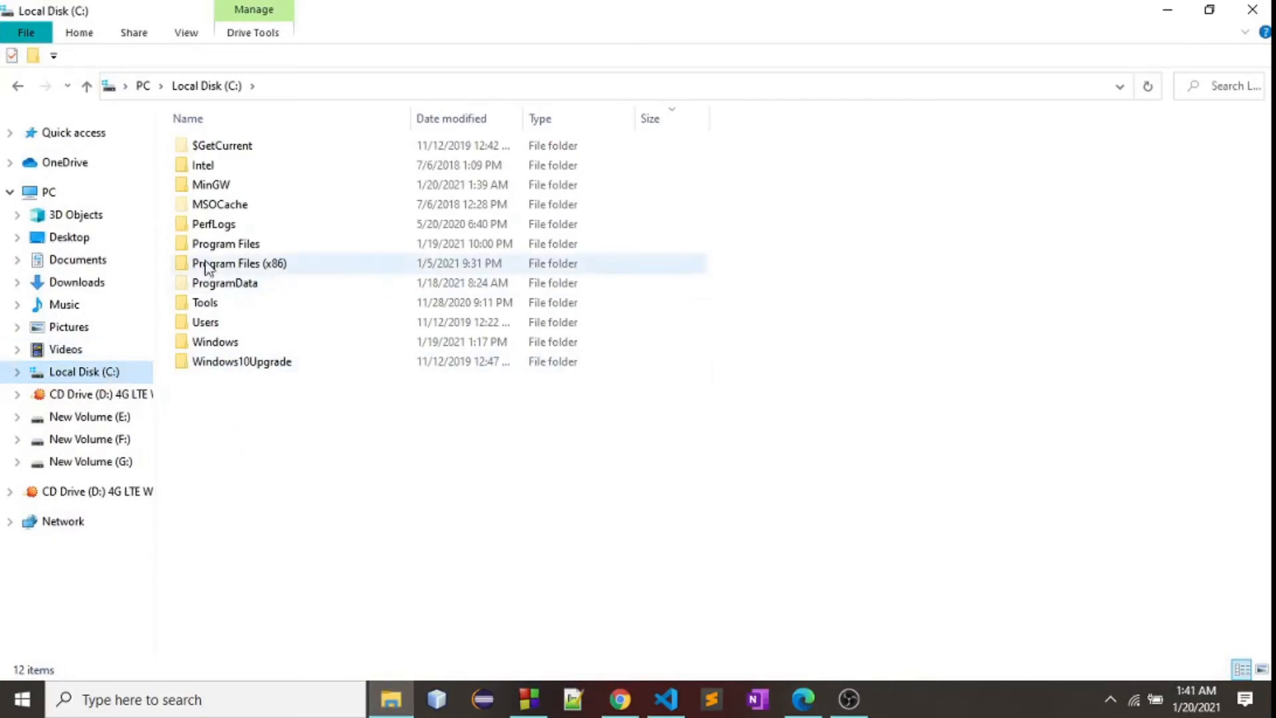
double_click(211, 186)
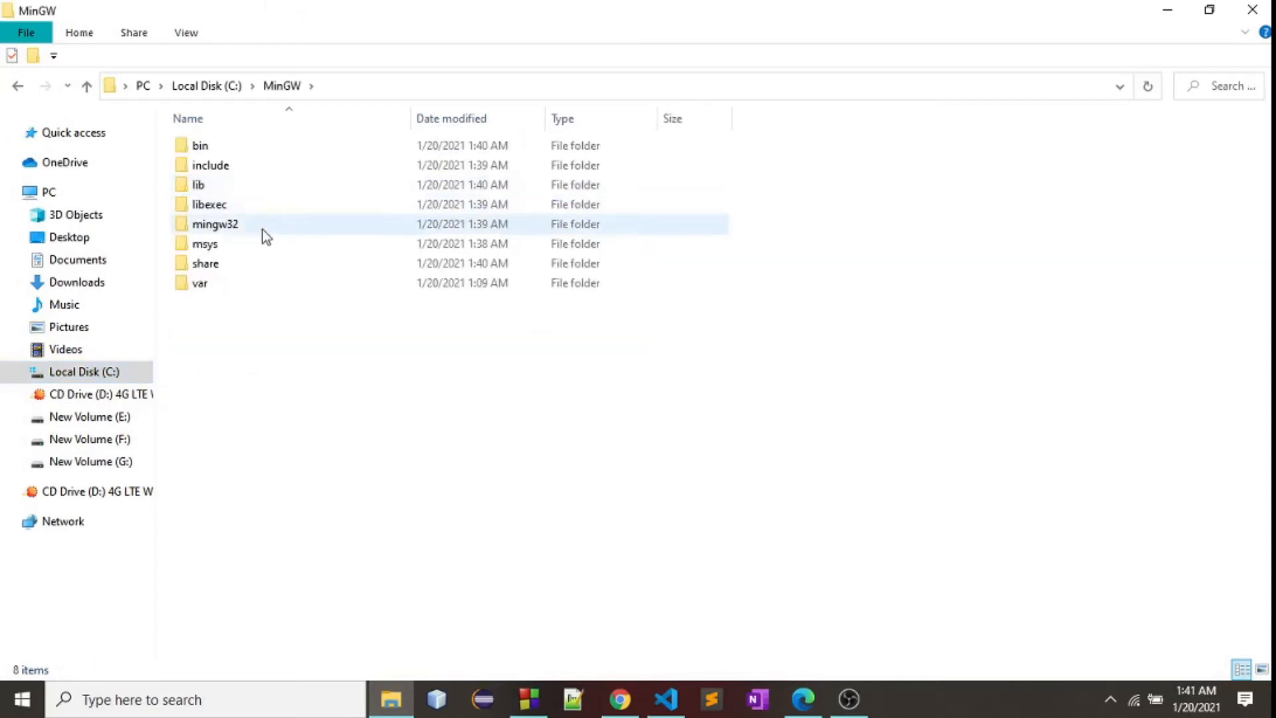
double_click(227, 145)
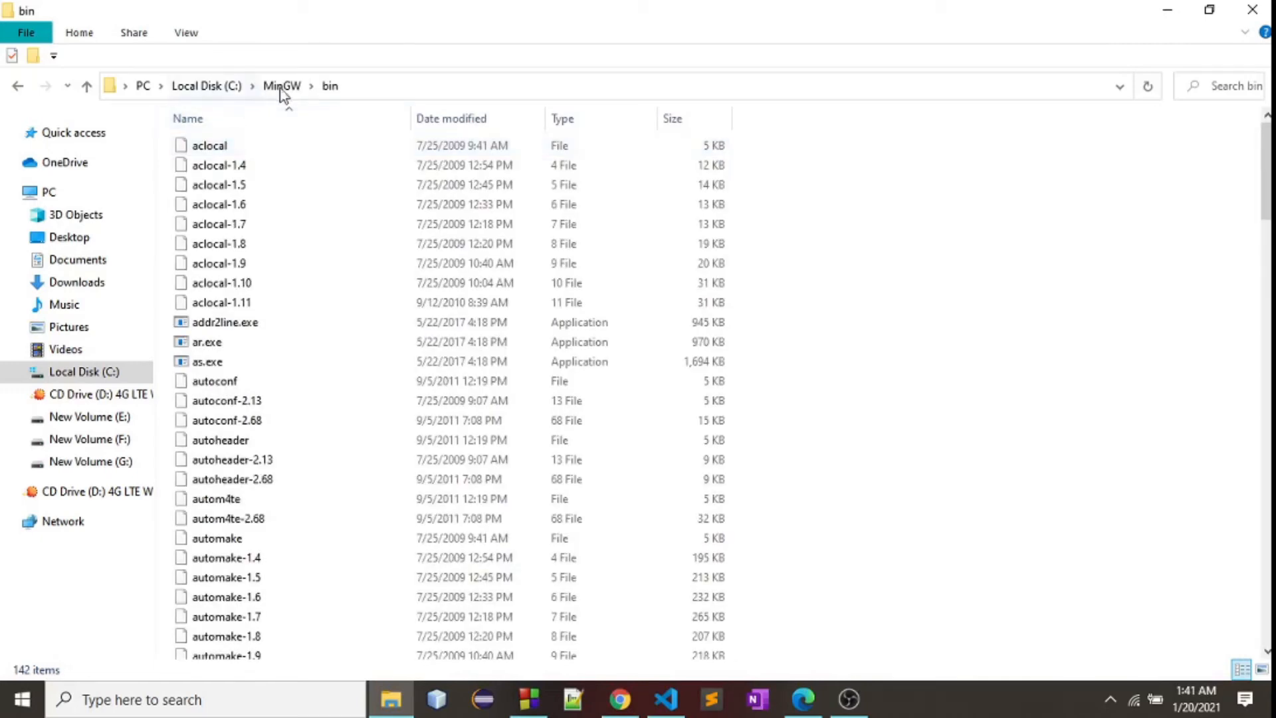
Step: Copy the full folder path C:\MinGW\bin
click(349, 86)
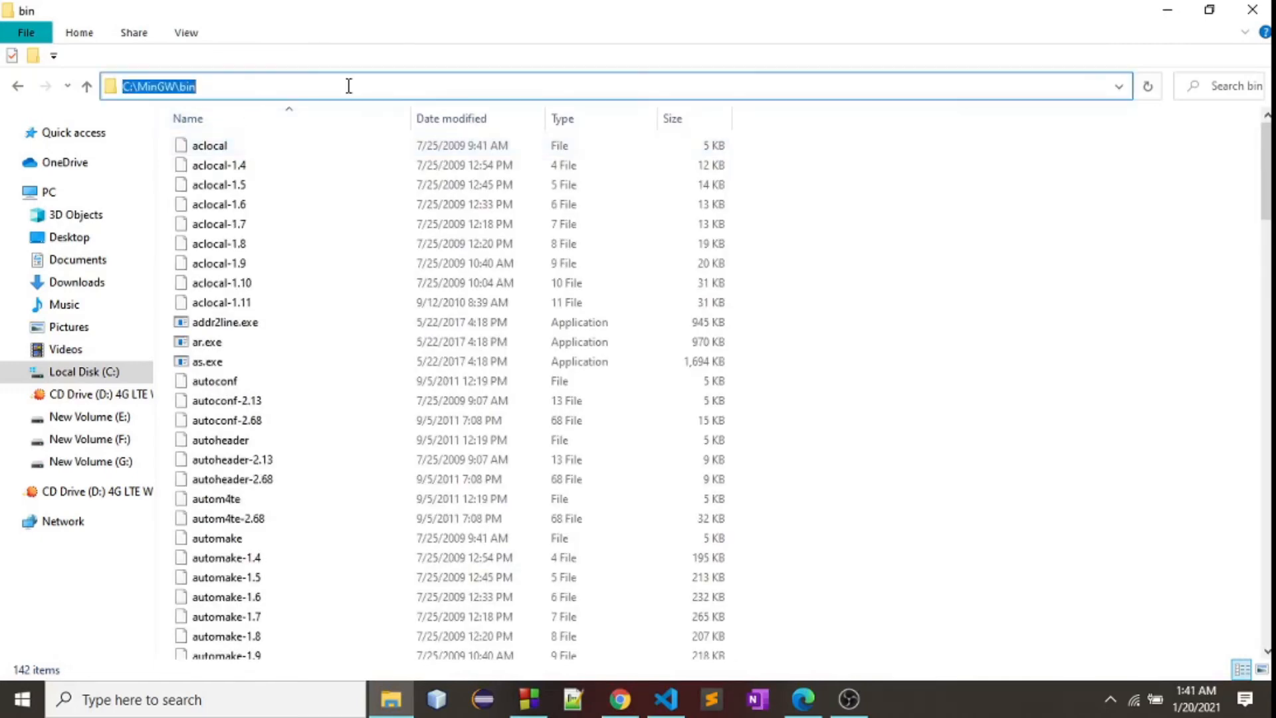
click(280, 89)
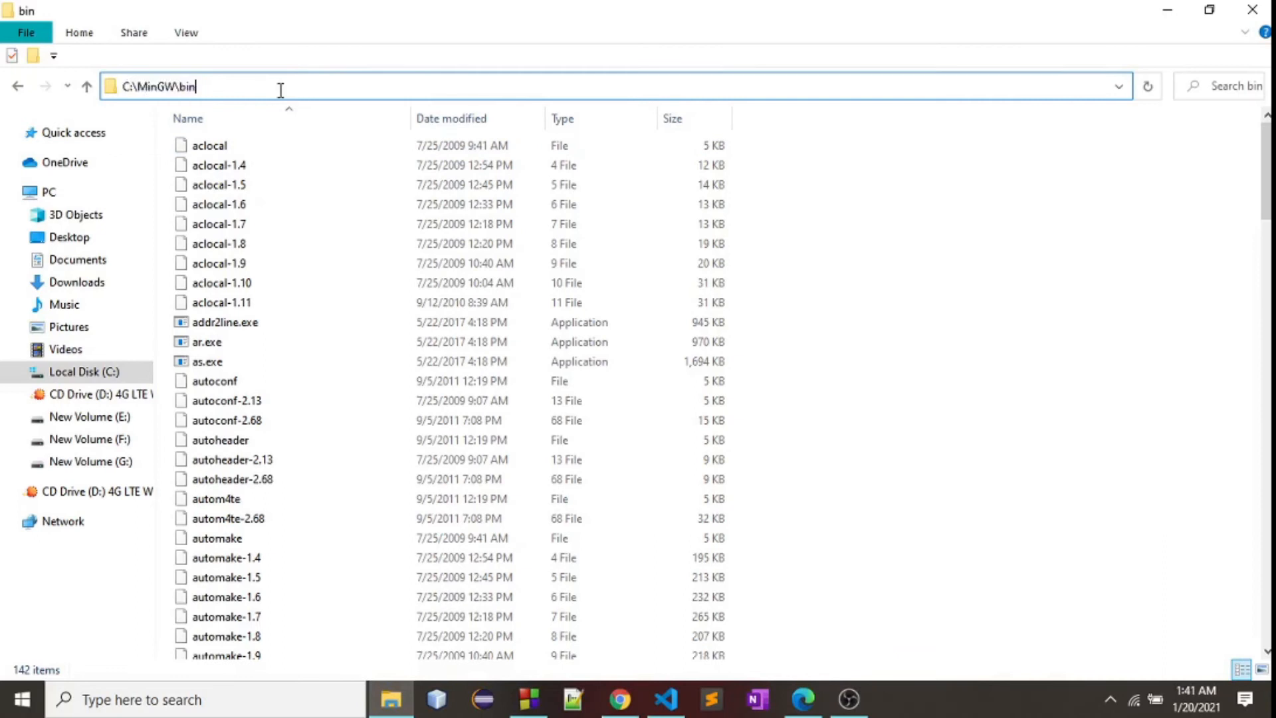
key(ctrl+shift+Left)
drag(269, 91, 125, 98)
key(ctrl+c)
Step: Open the Windows System settings, search for "advance sy" and view the advanced system settings
right_click(15, 708)
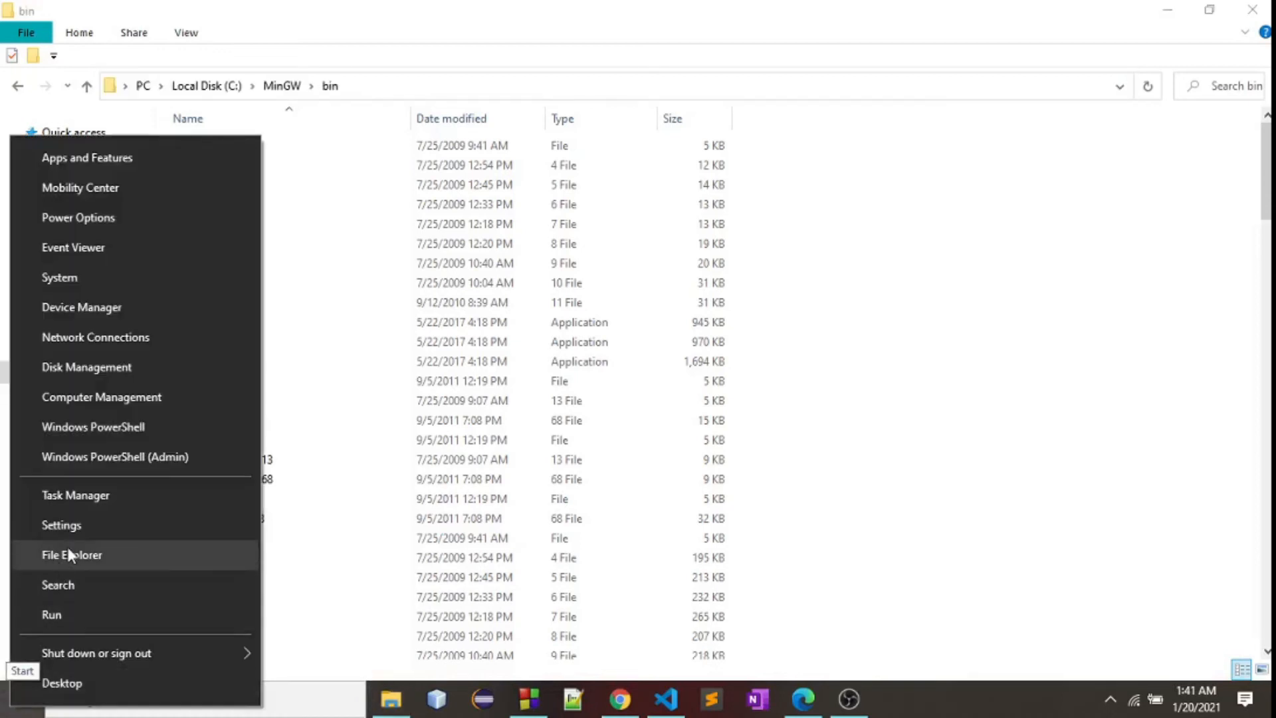
click(103, 279)
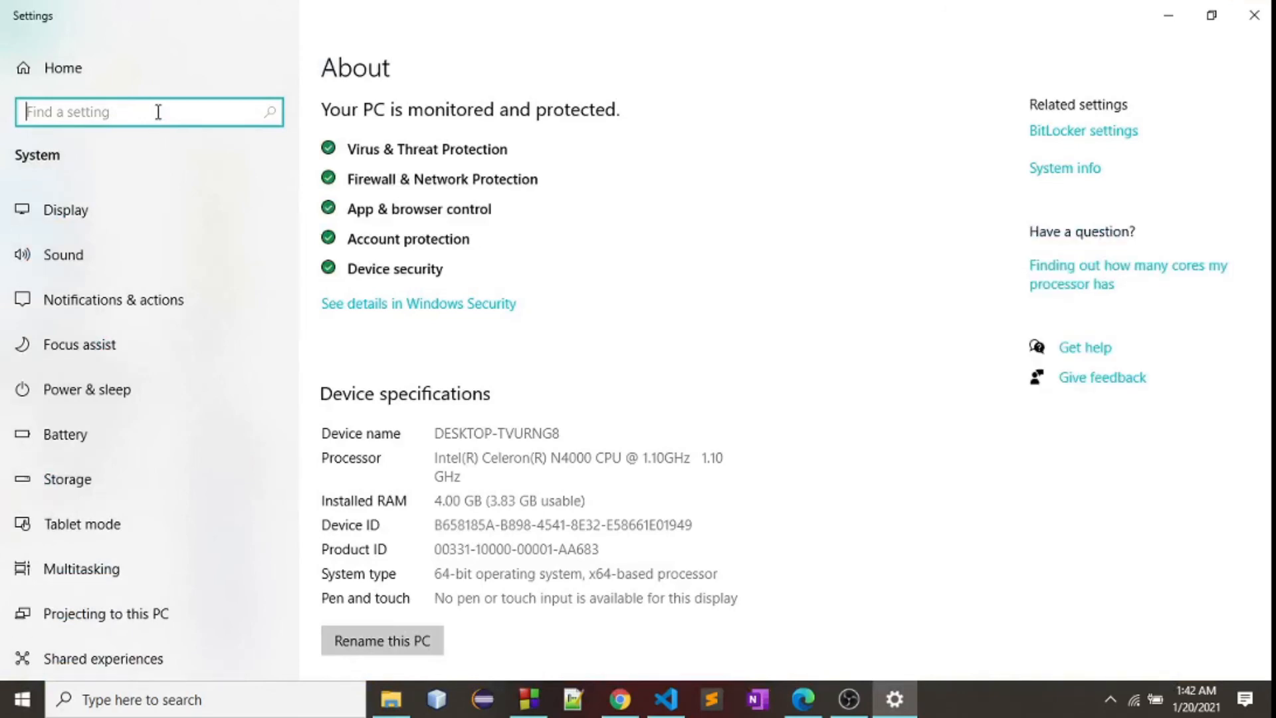
text(a)
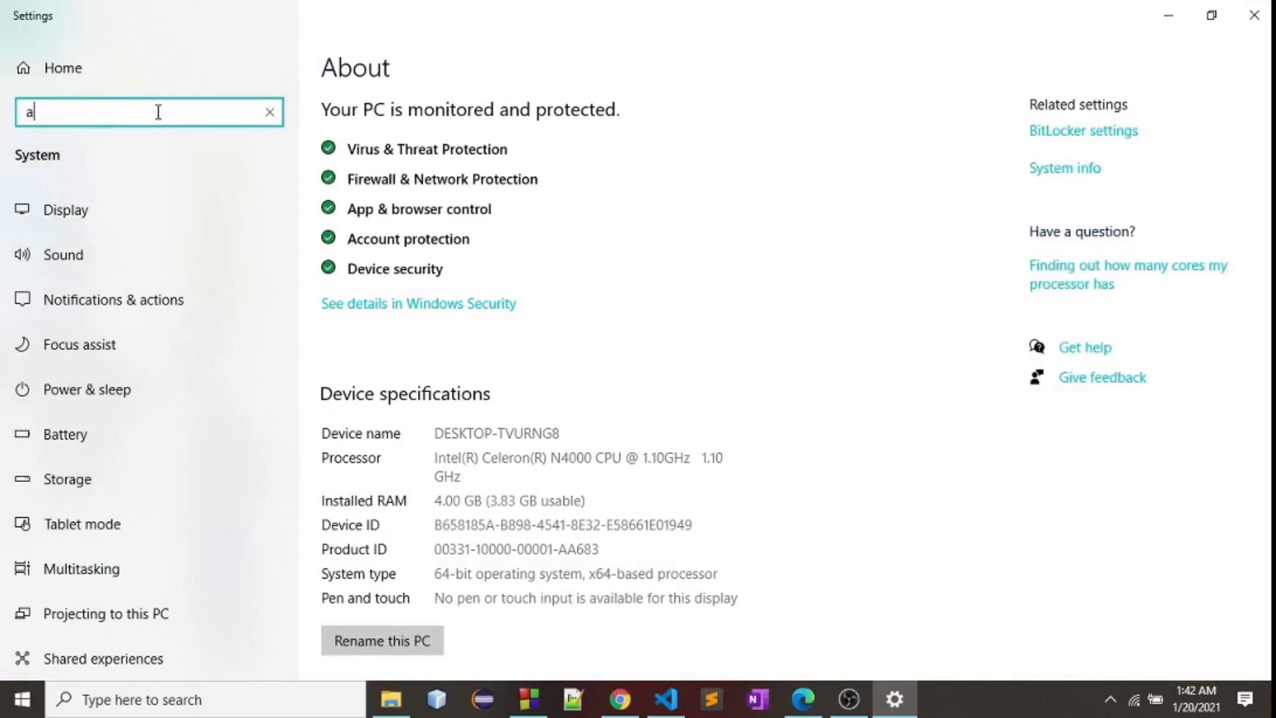
text(dvance)
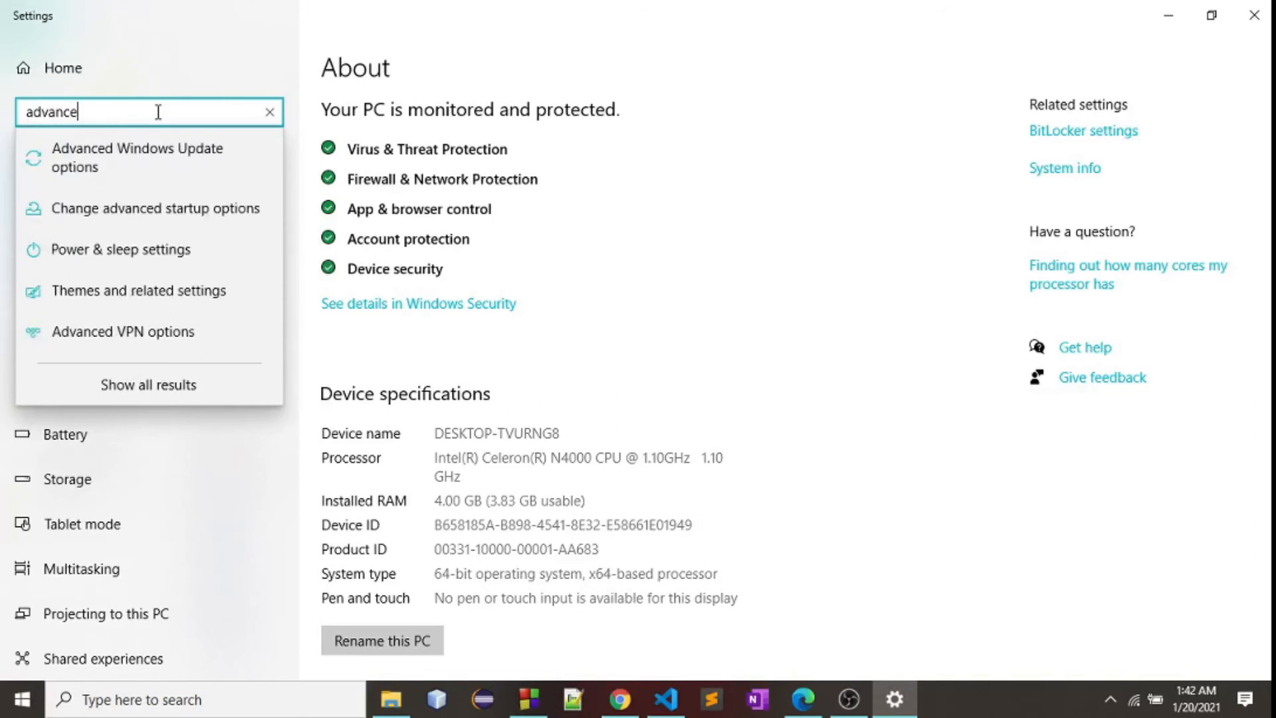
text( sy)
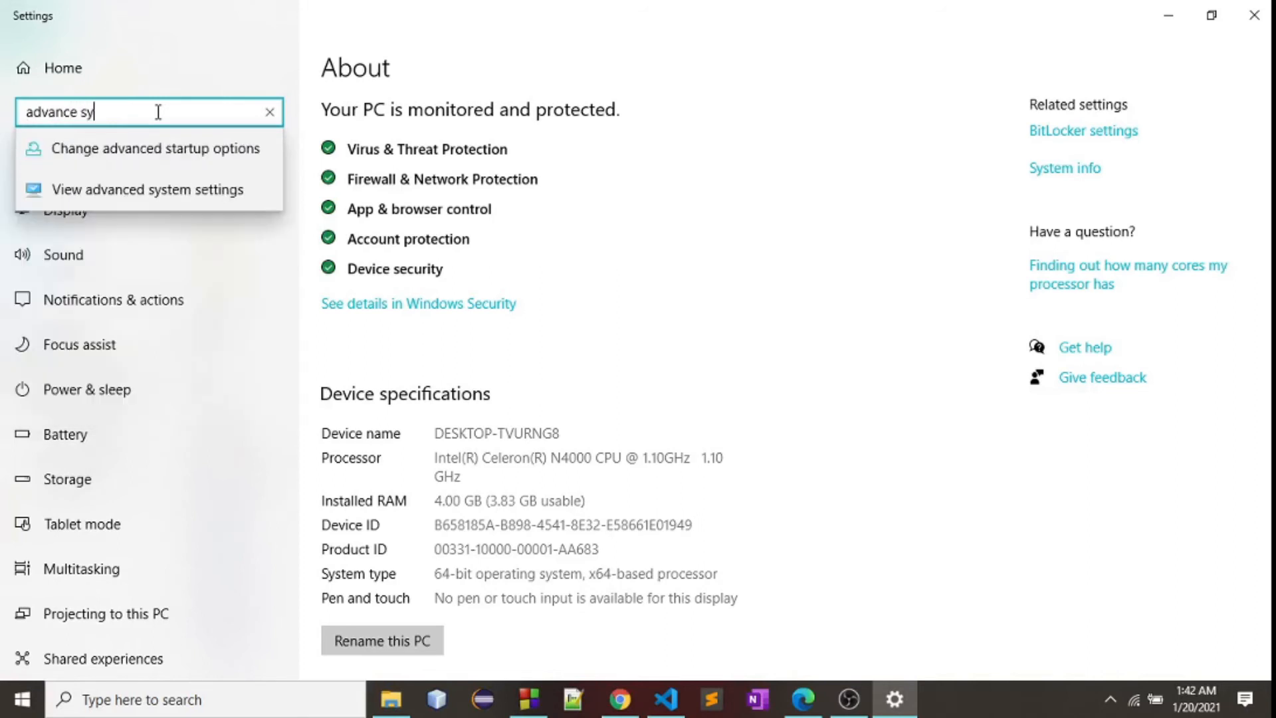
click(147, 147)
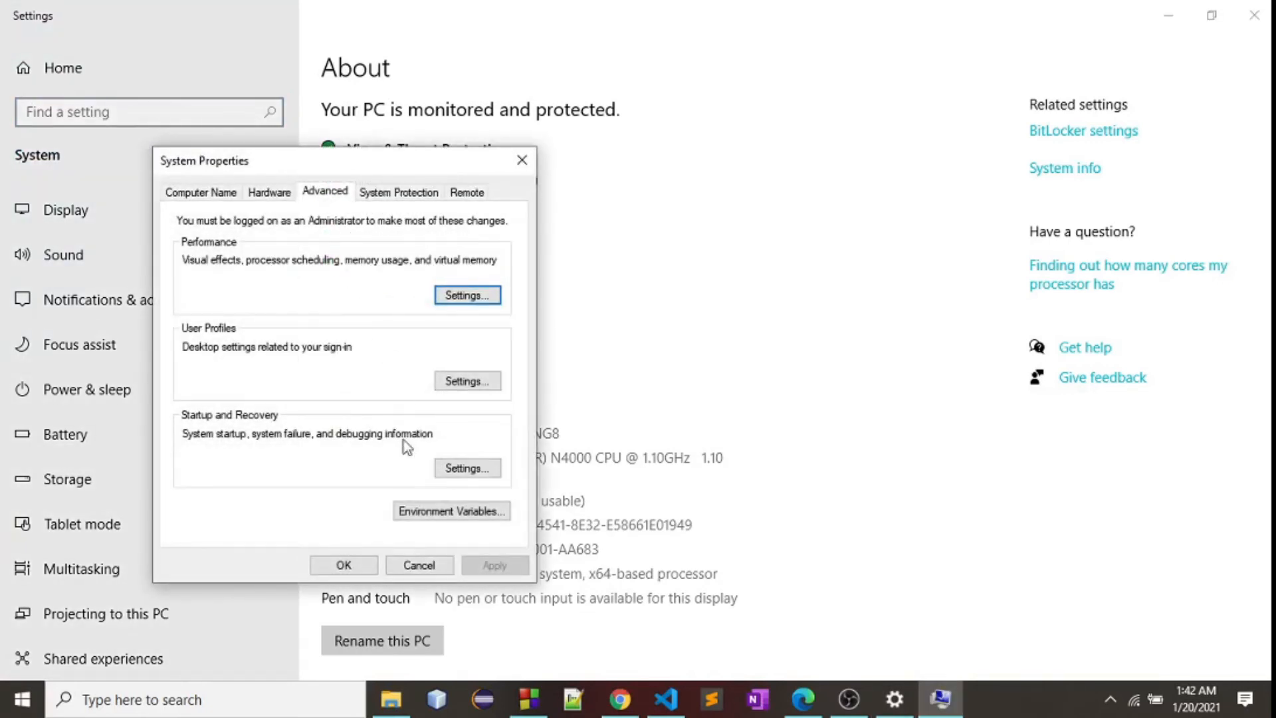
Step: Add the copied path C:\MinGW\bin as a new entry in the Path system environment variable
click(415, 510)
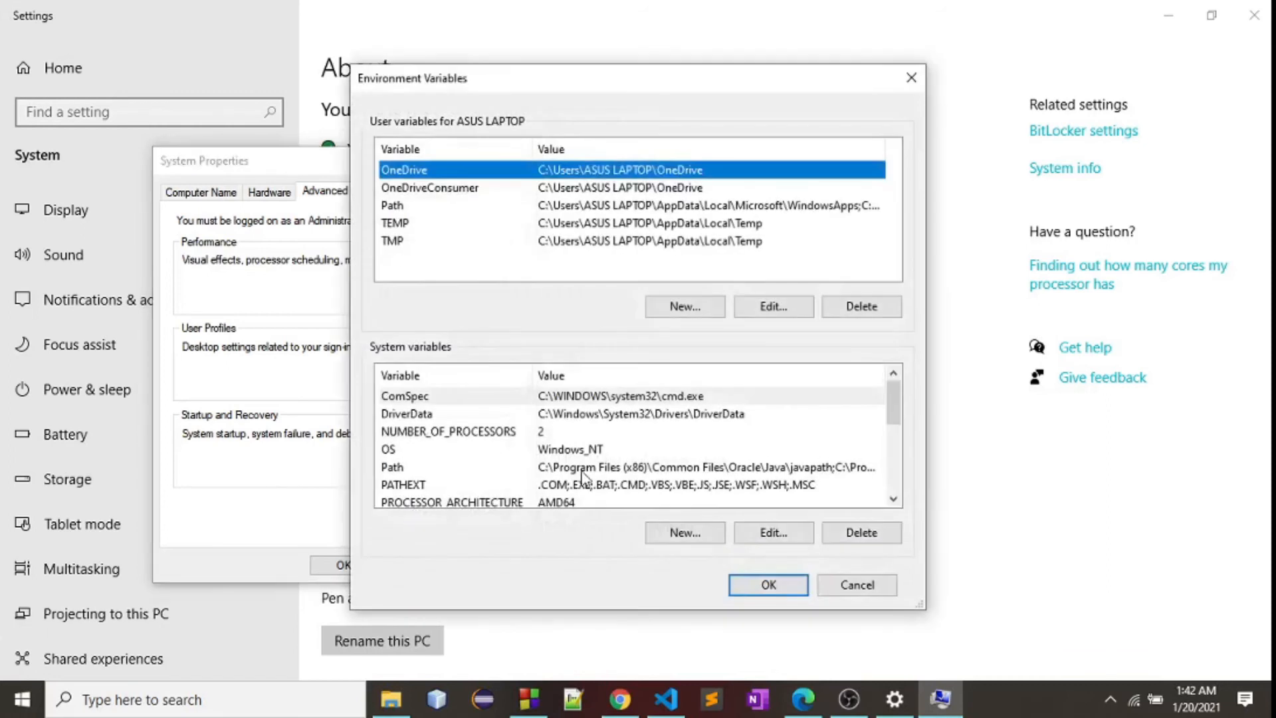
scroll(582, 476, down, 1)
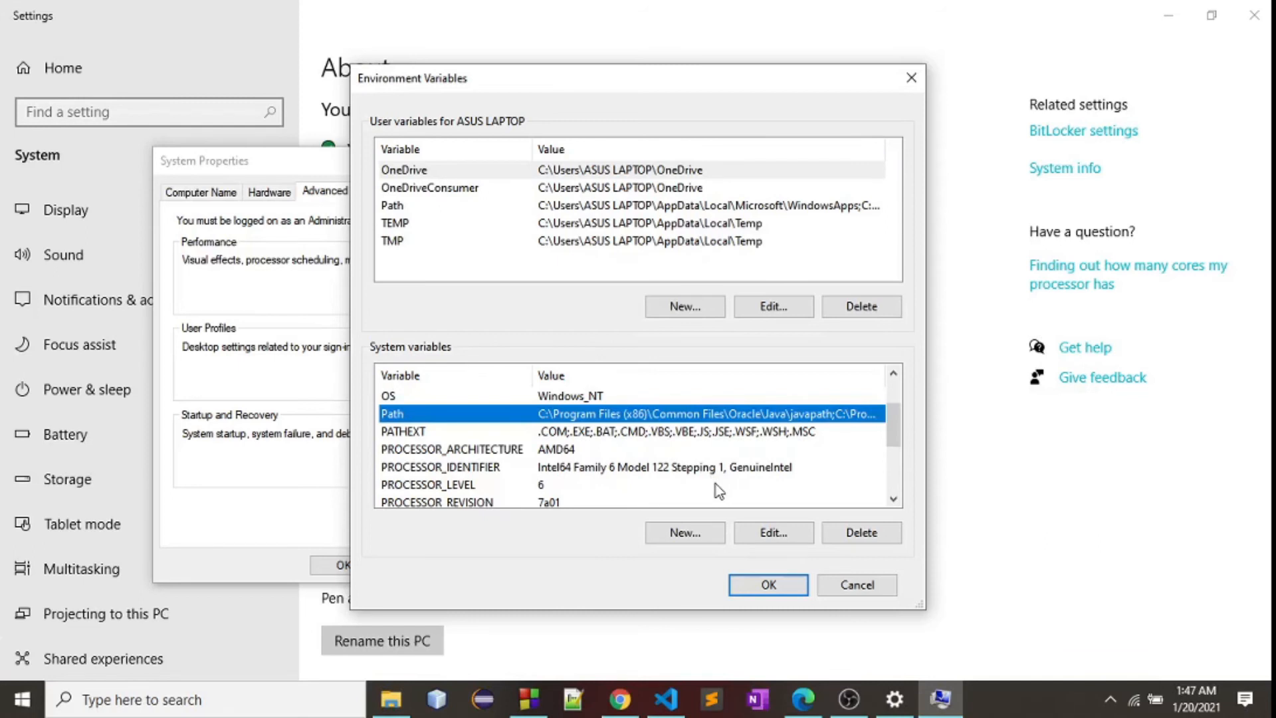
click(779, 533)
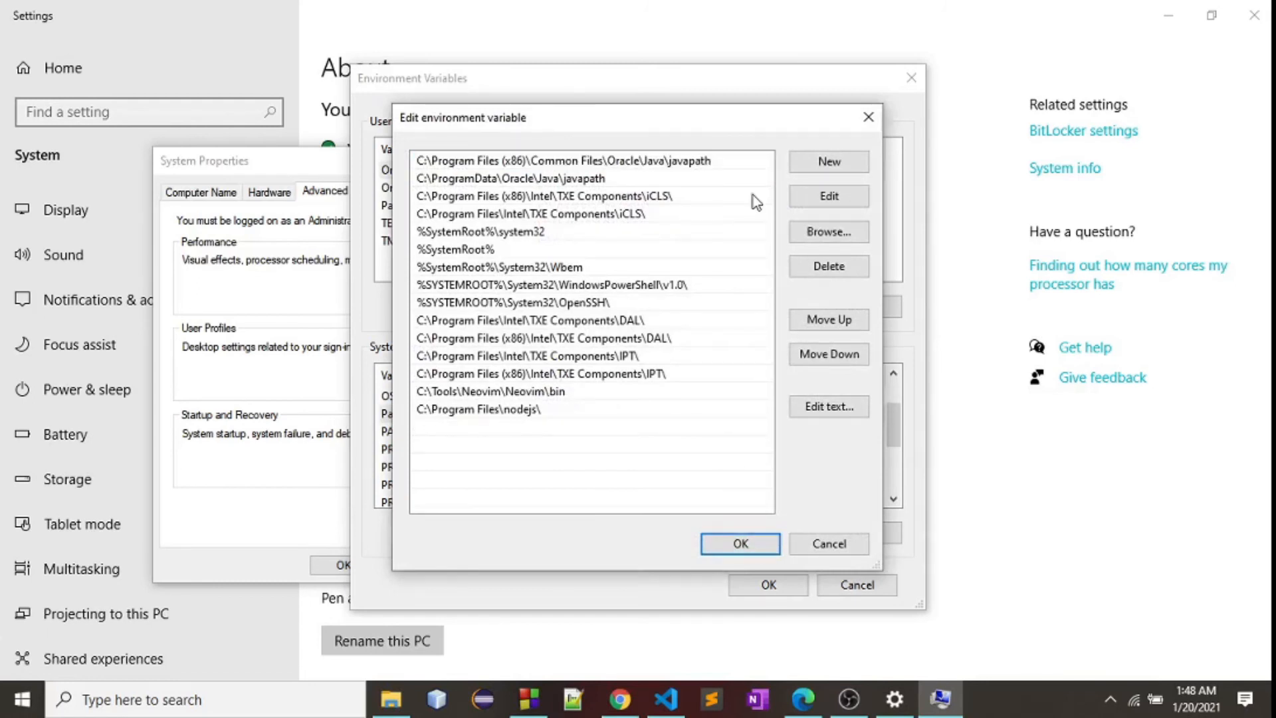
click(843, 167)
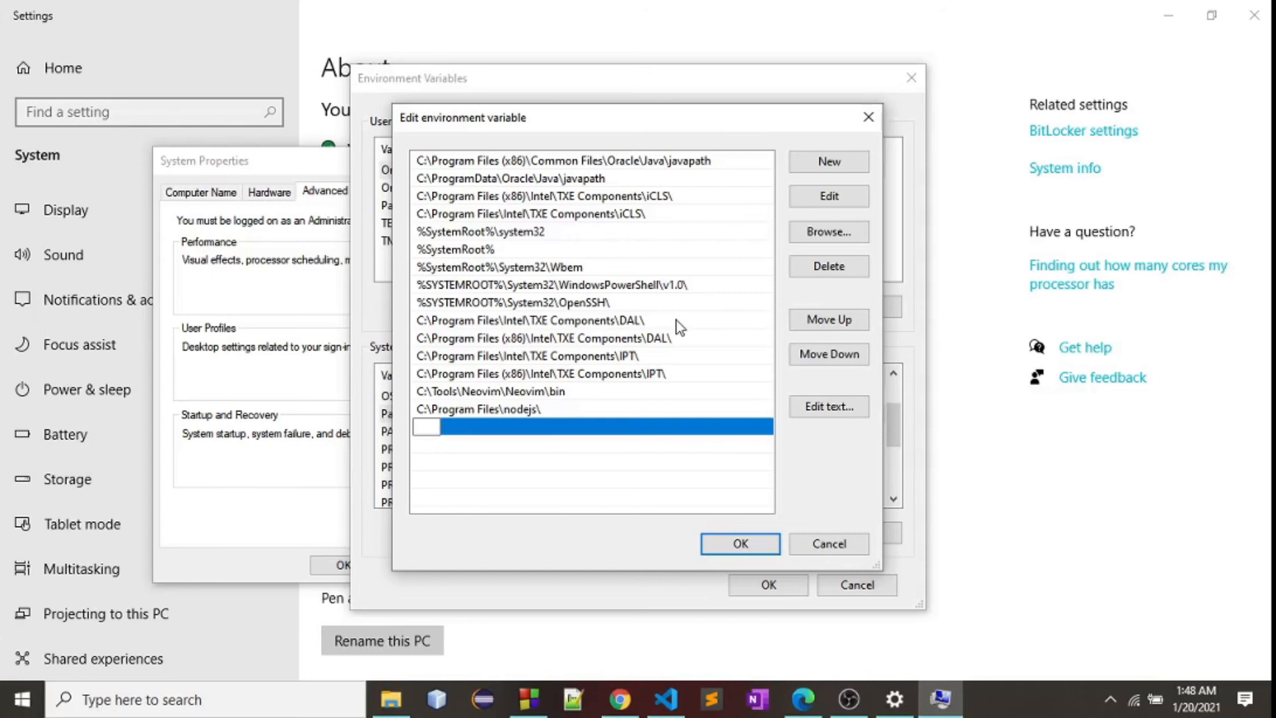
key(ctrl+v)
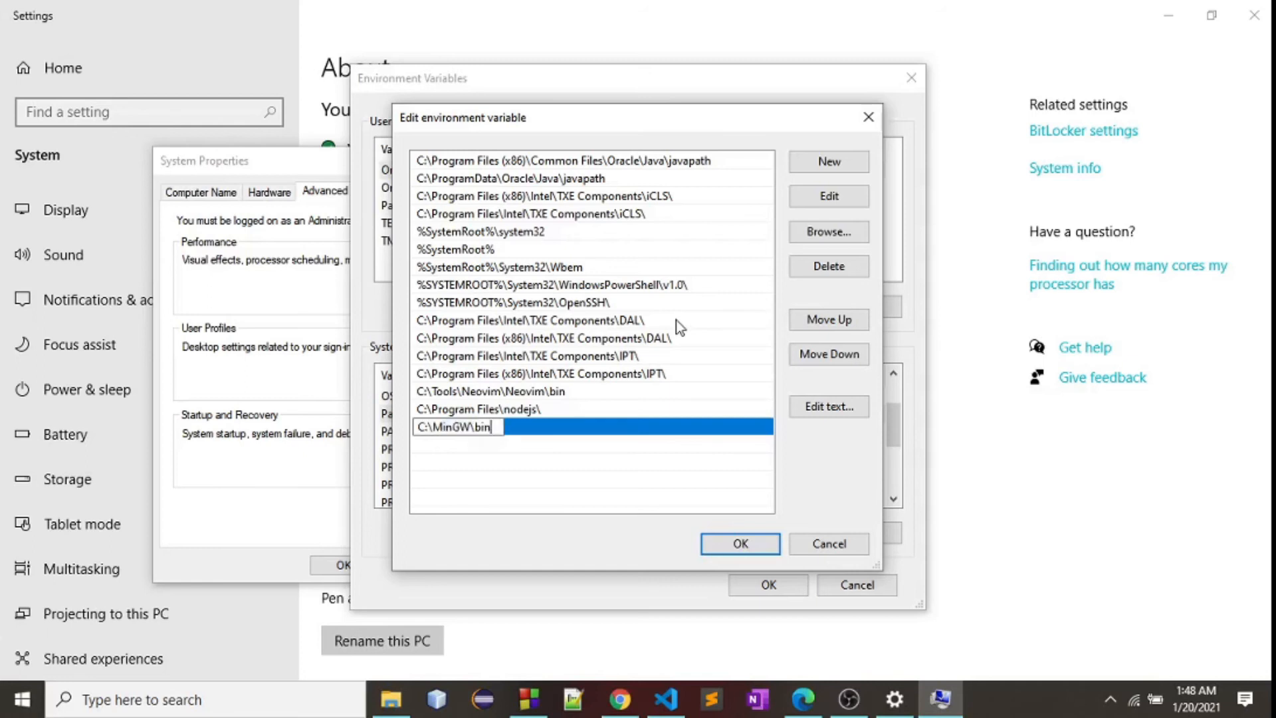
click(720, 548)
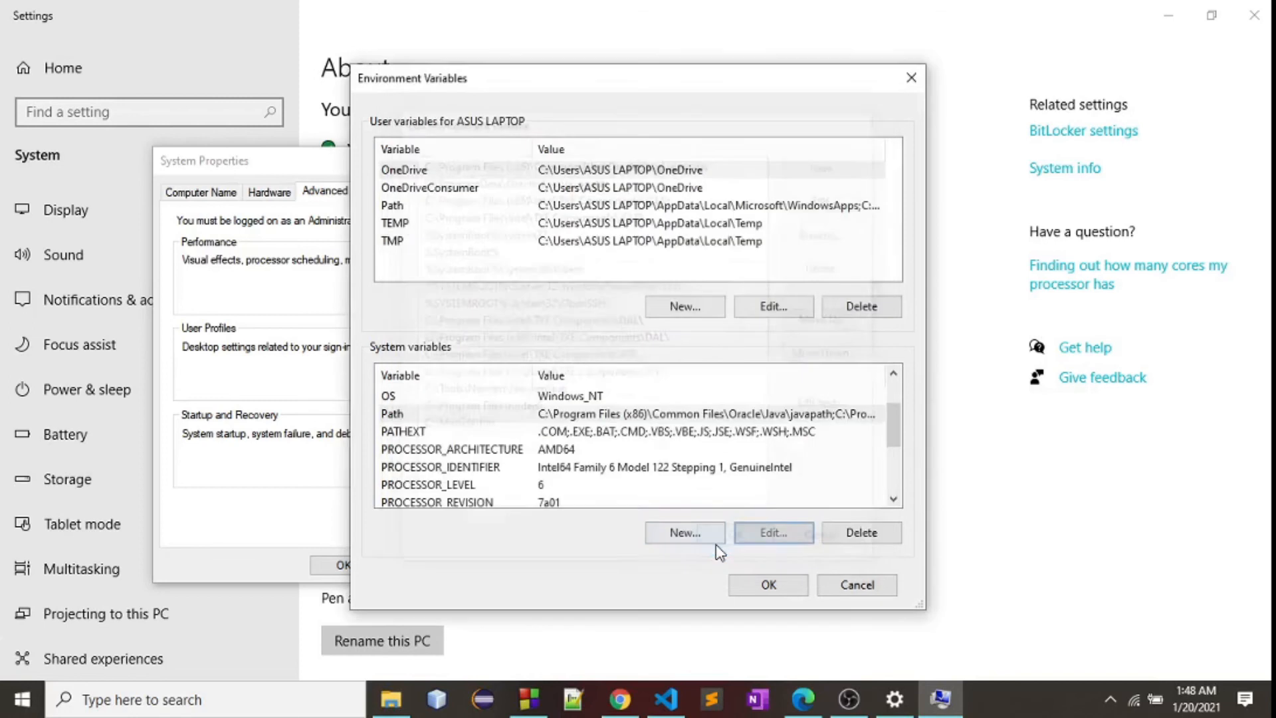
Step: Confirm the environment variable and system property changes, and close Settings and File Explorer
click(767, 586)
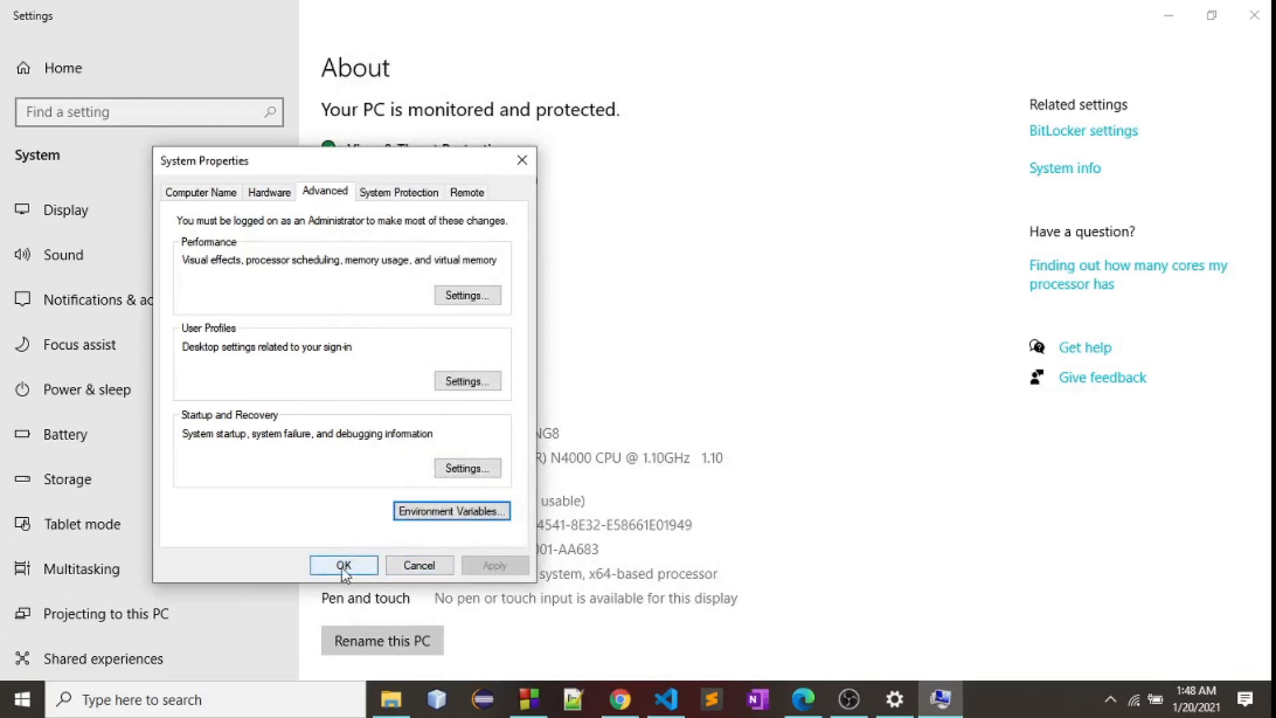
click(333, 566)
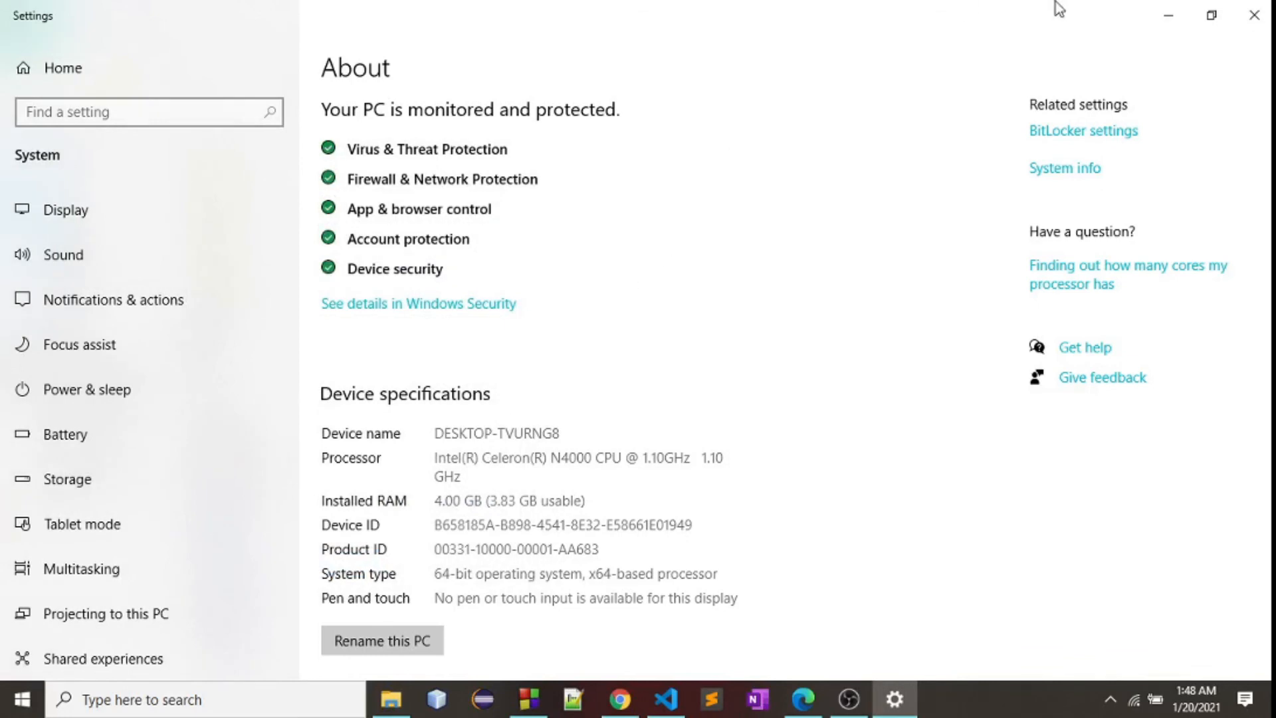
click(1254, 14)
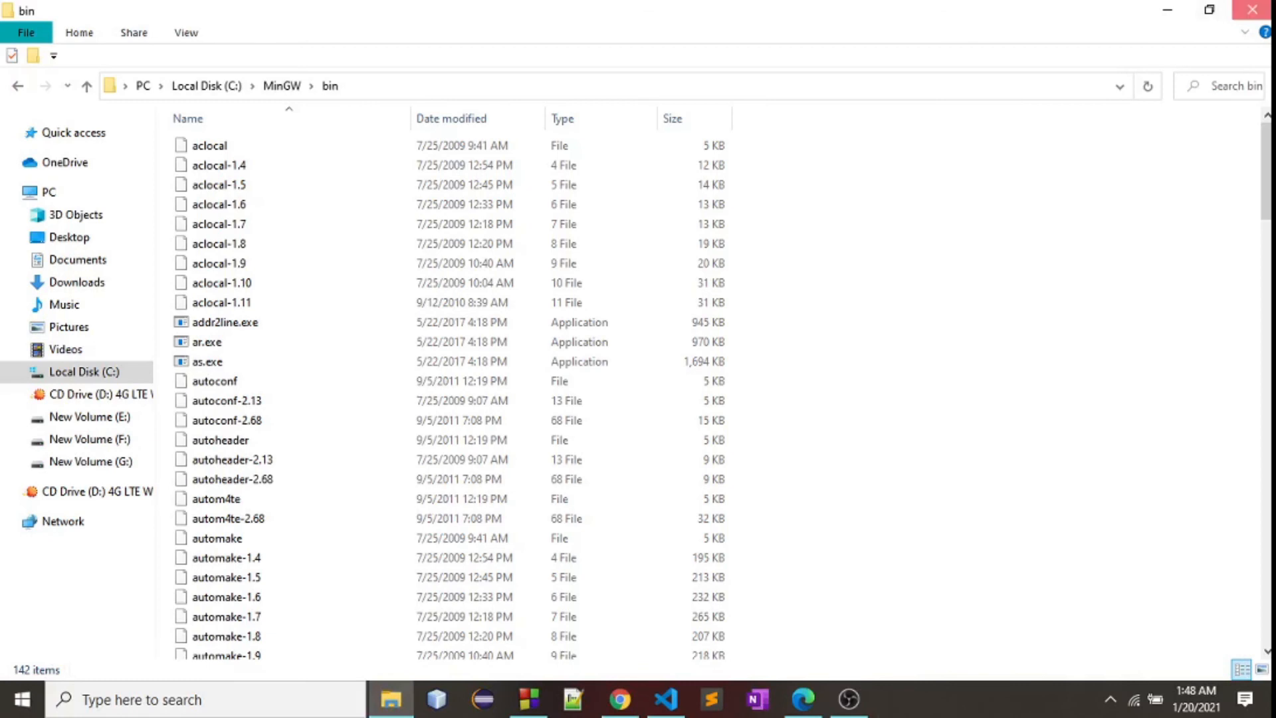
click(1252, 10)
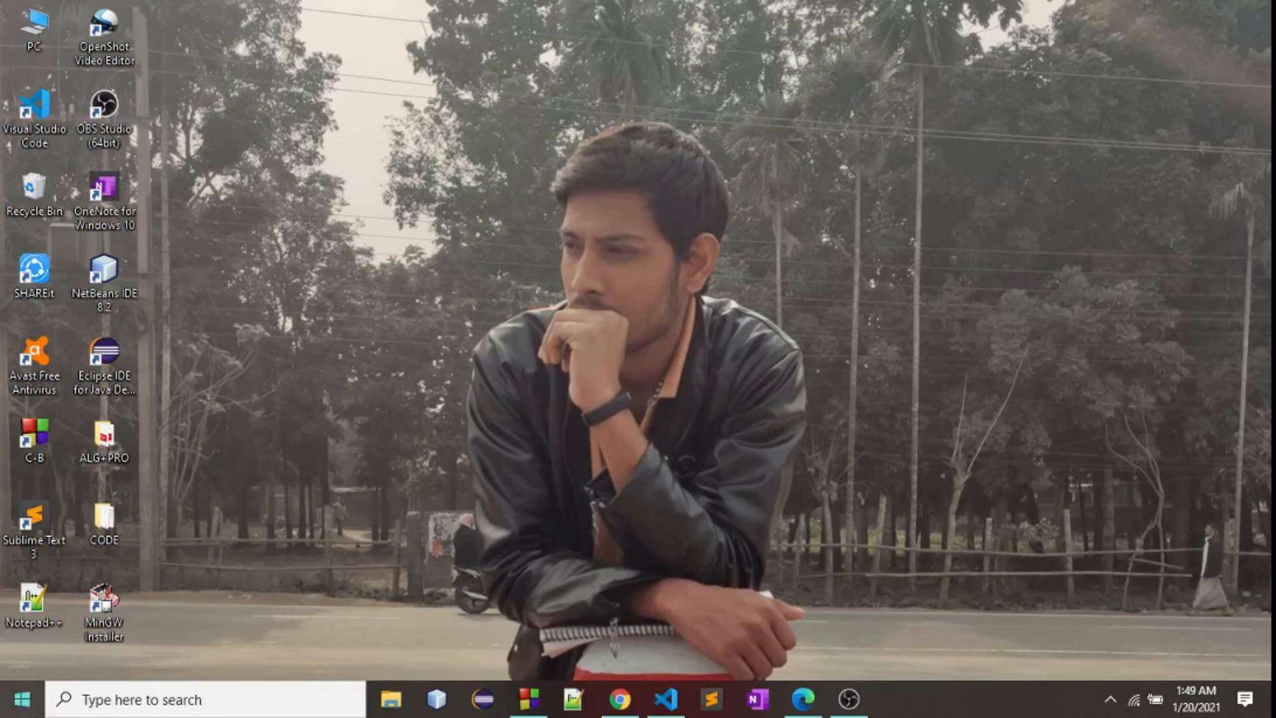
Step: Open Command Prompt and check the installed g++ compiler version with g++ --version
click(89, 696)
text(cmd)
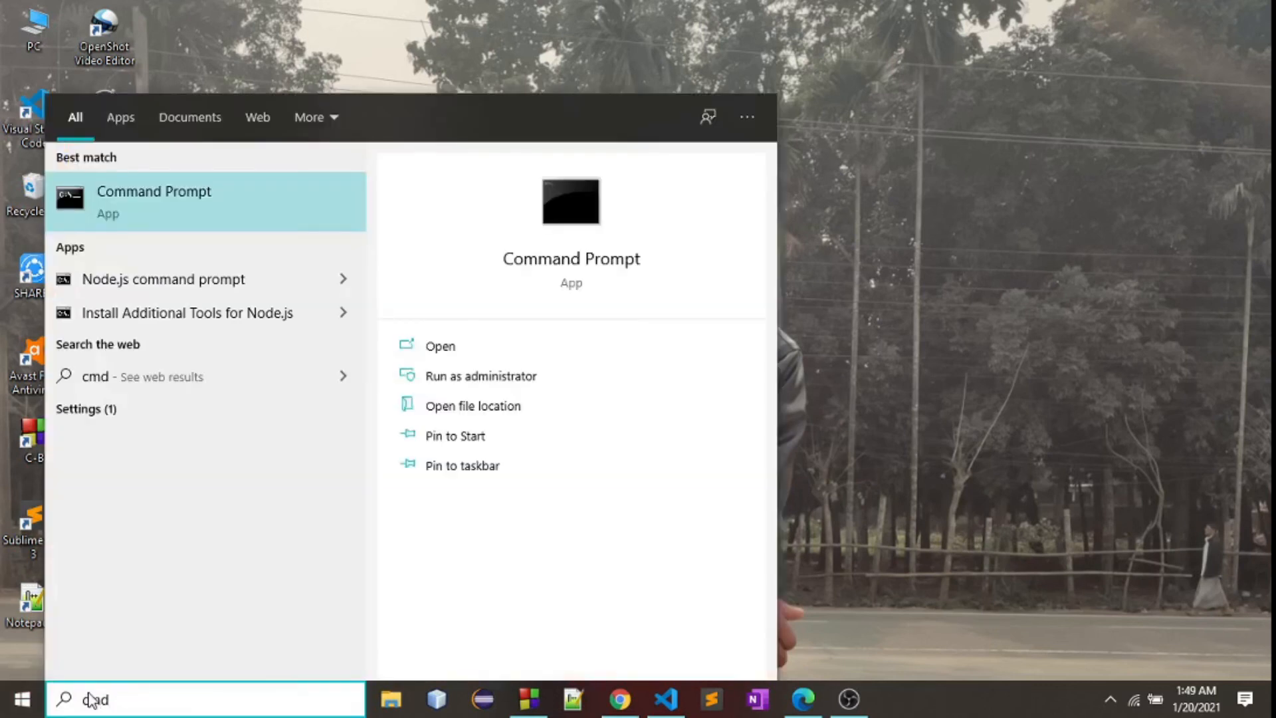
click(288, 201)
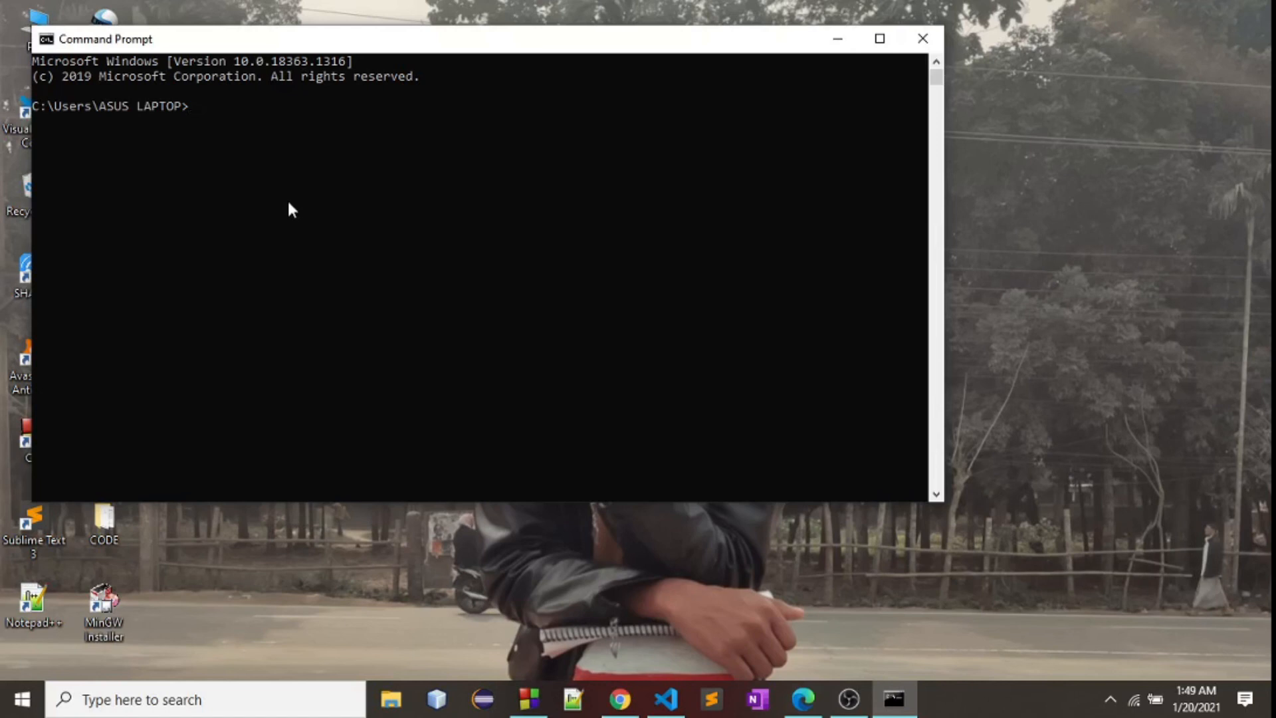
text(g++ --version)
key(Return)
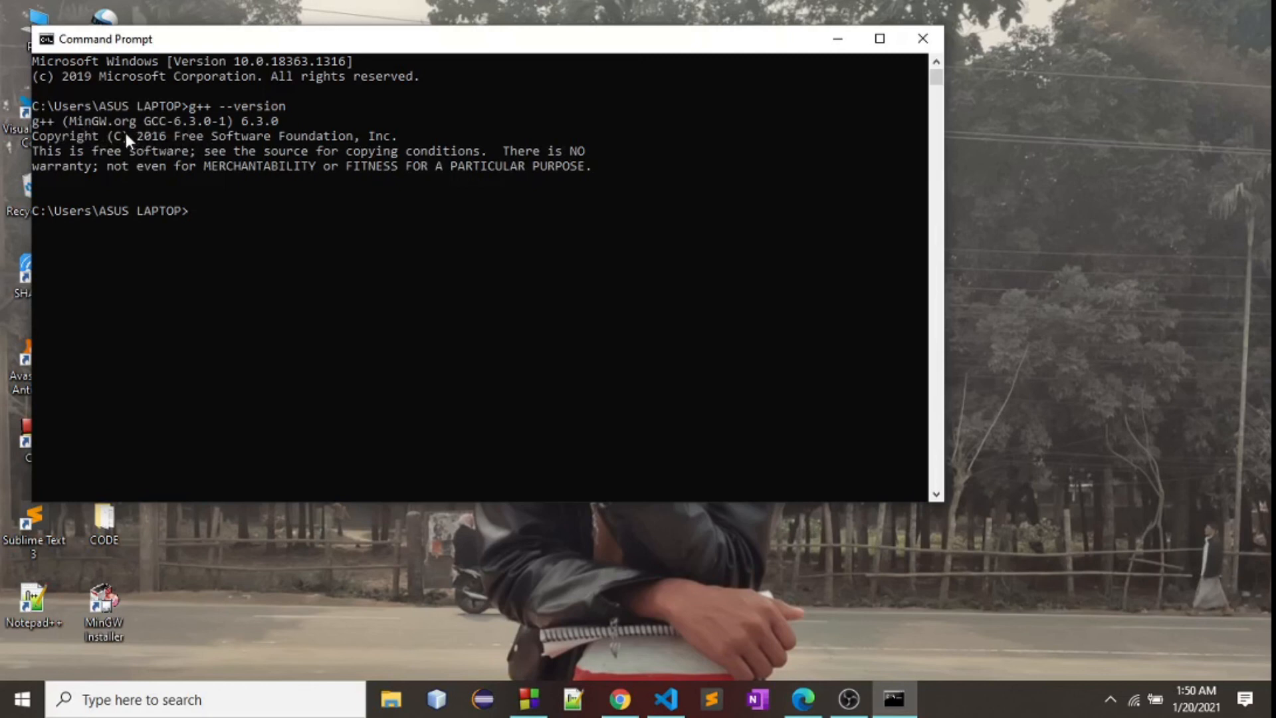
drag(69, 133, 139, 133)
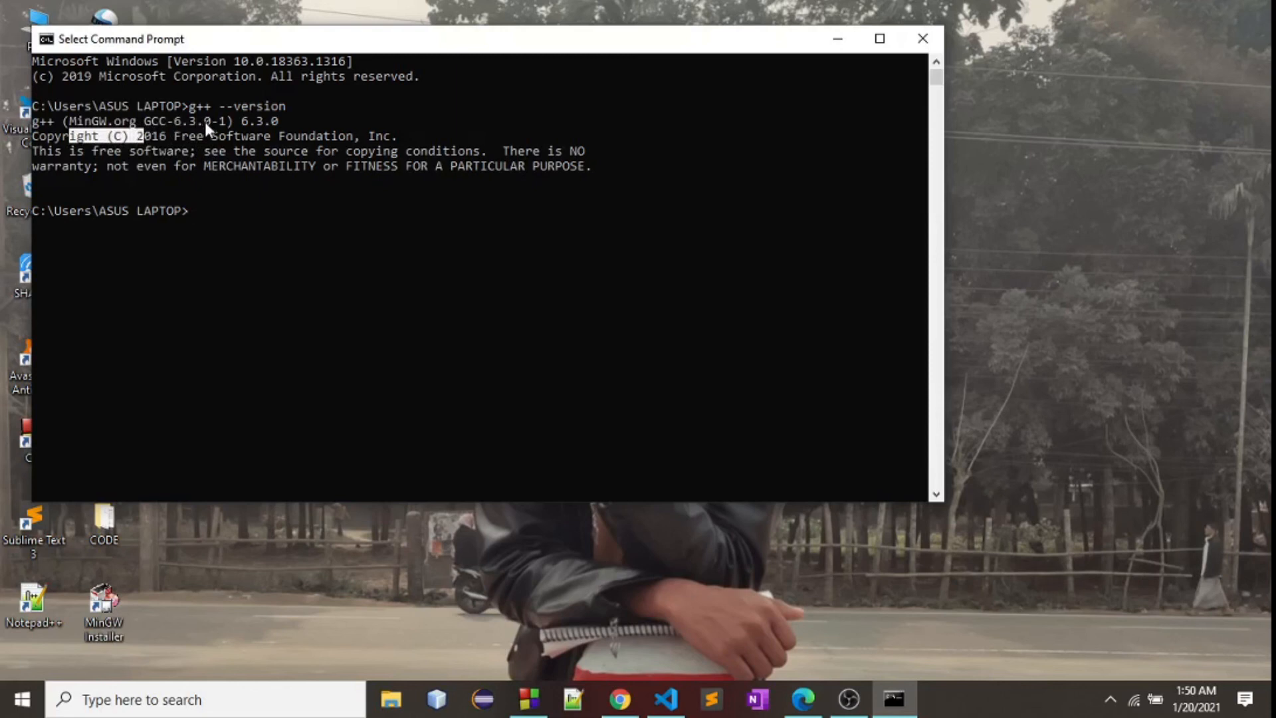